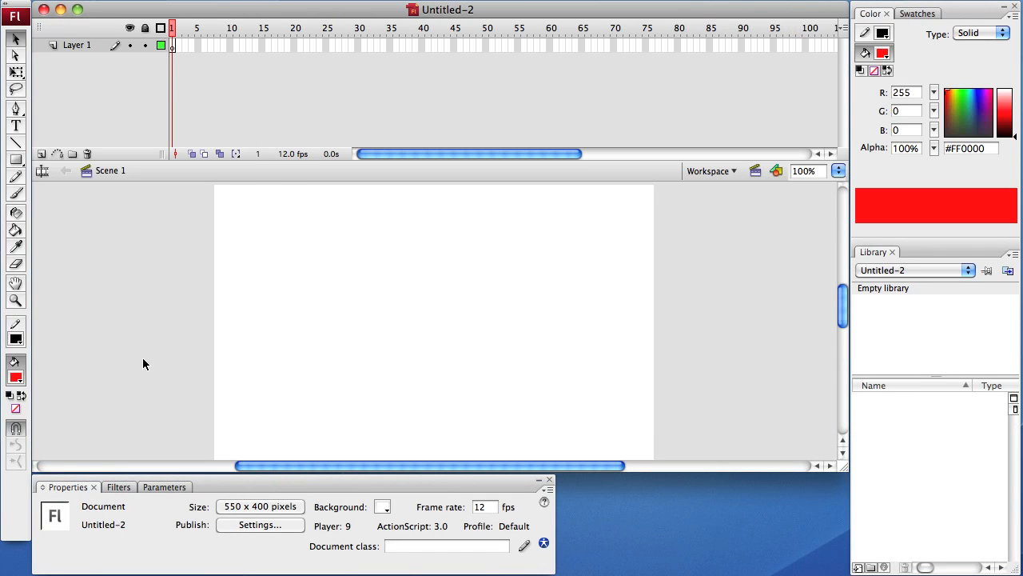
# Draw a text field about 104 px wide on the upper-left part of the stage and enter "Your Name".
pyautogui.click(17, 126)
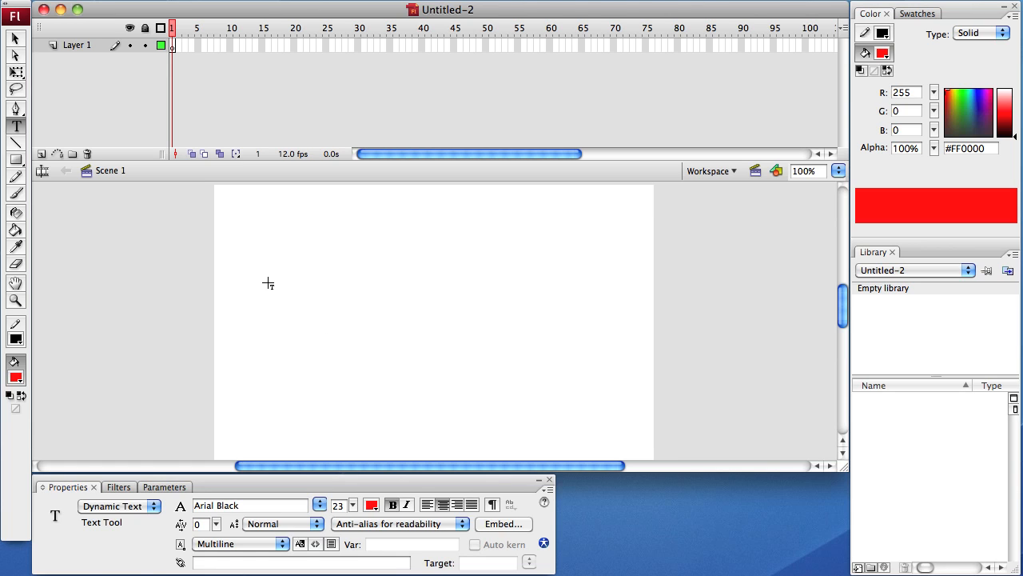
pyautogui.moveTo(266, 261); pyautogui.dragTo(349, 290)
pyautogui.write('Your Name')
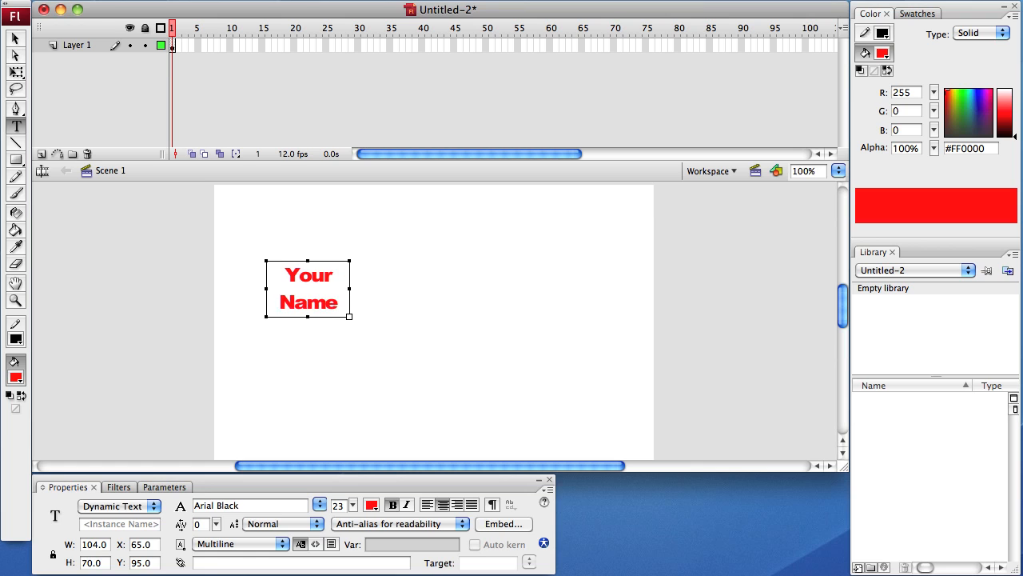
# Widen the text field to about 375 px and enlarge the "Your Name" text to font size 44.
pyautogui.press('super+a')
pyautogui.moveTo(350, 288); pyautogui.dragTo(566, 289)
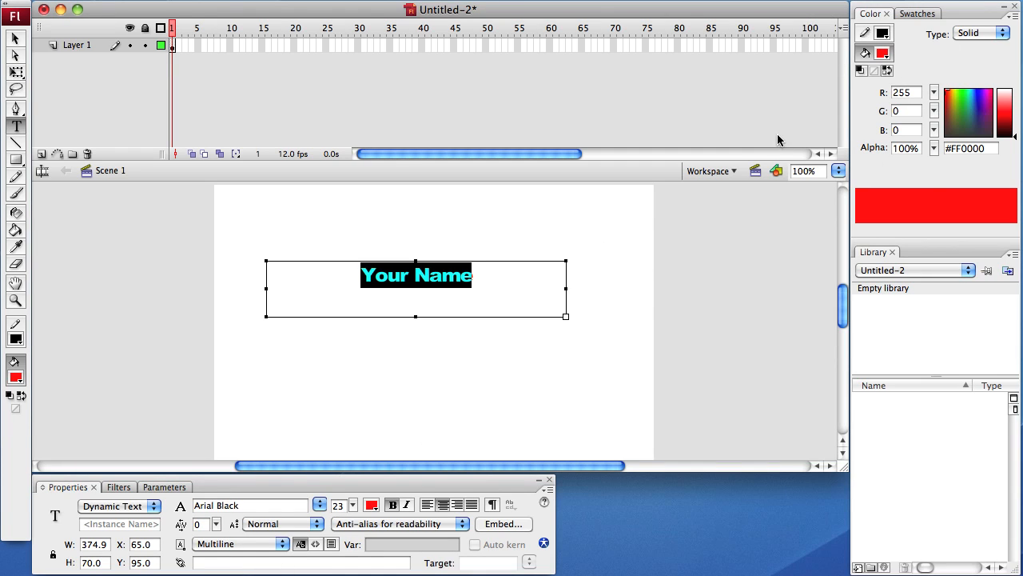
pyautogui.moveTo(414, 275); pyautogui.dragTo(627, 291)
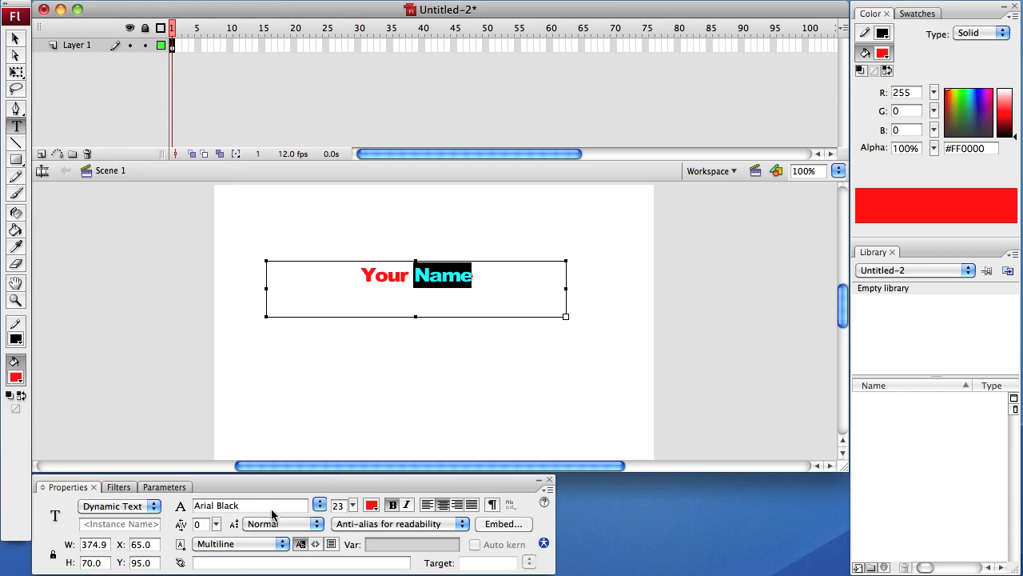
pyautogui.moveTo(353, 506); pyautogui.dragTo(357, 484)
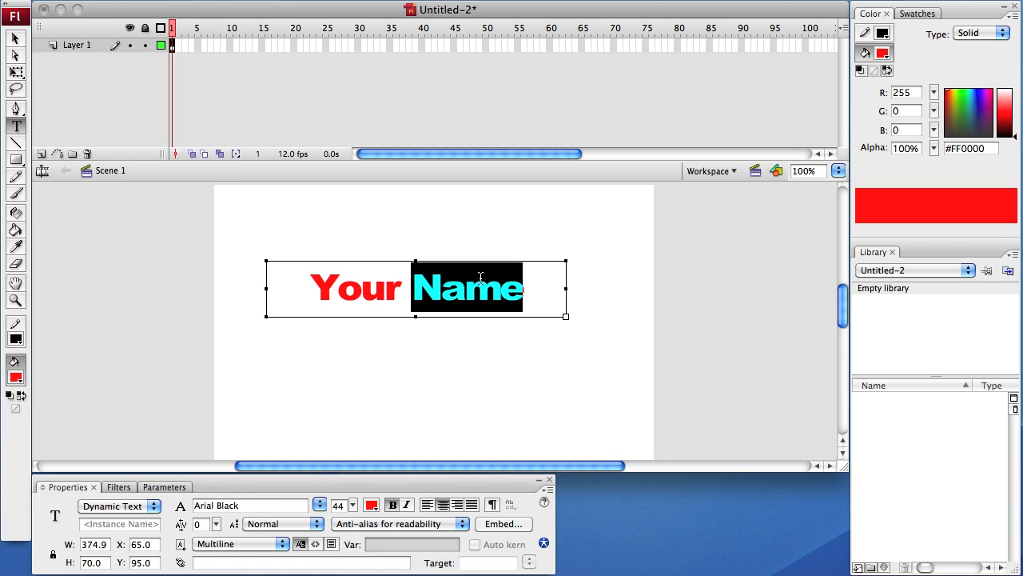
# Break the "Your Name" text apart twice, into separate letters and then into editable shapes.
pyautogui.click(14, 37)
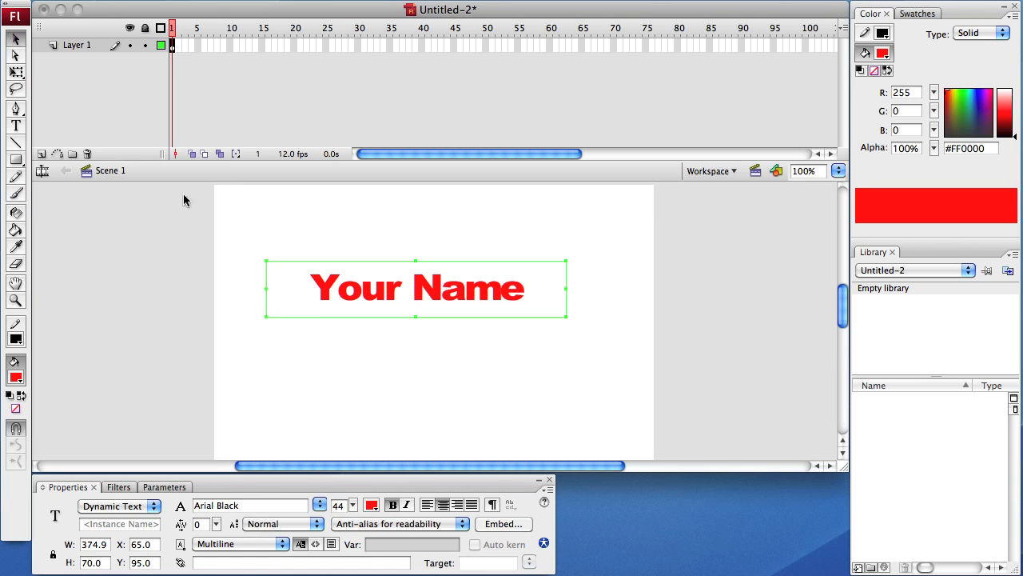
pyautogui.click(330, 293)
pyautogui.hotkey('ctrl', 'b')
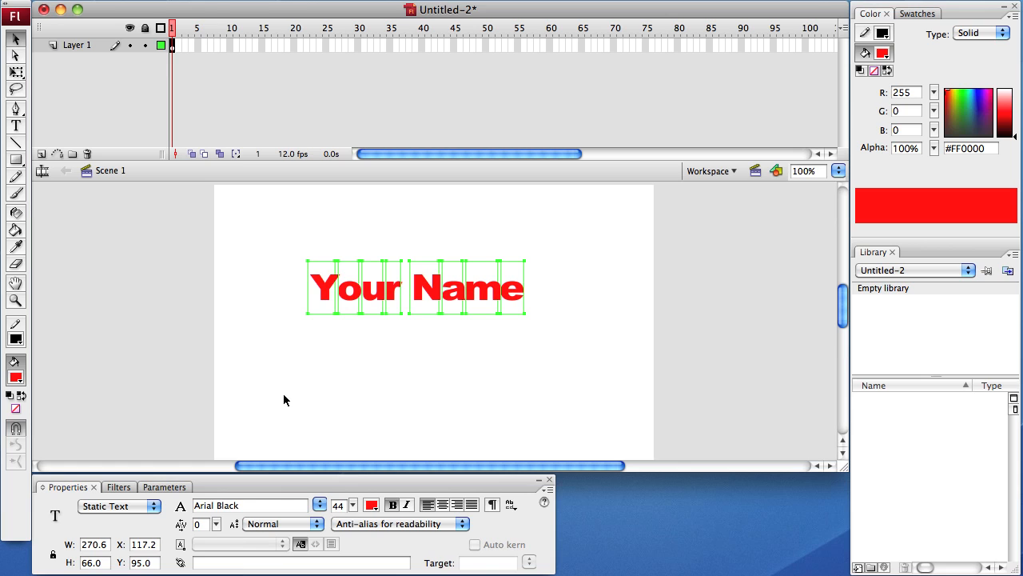
pyautogui.hotkey('ctrl', 'b')
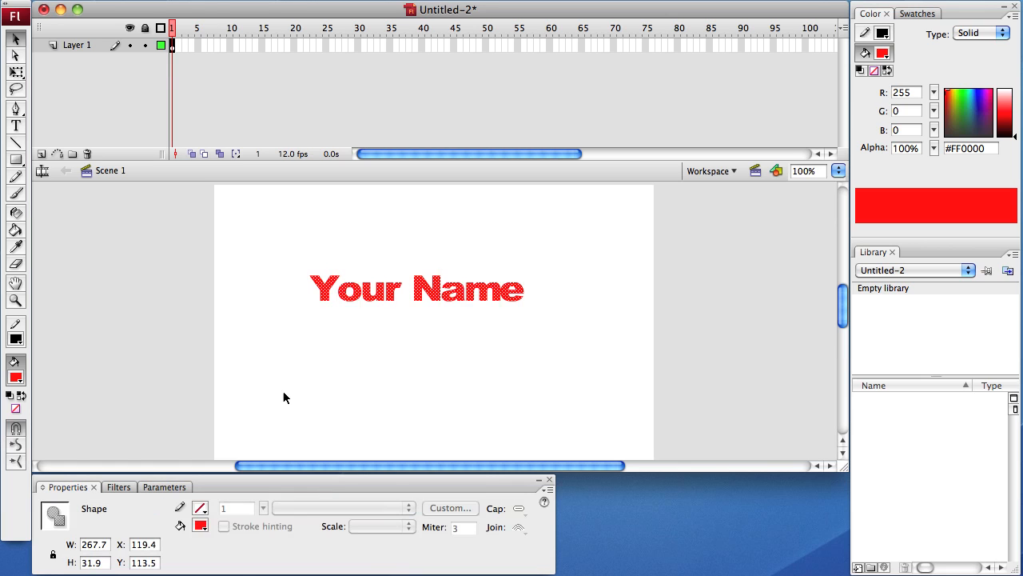
# Nudge the final letter e 5 px to the right so it separates from the m.
pyautogui.hotkey('ctrl', '=')
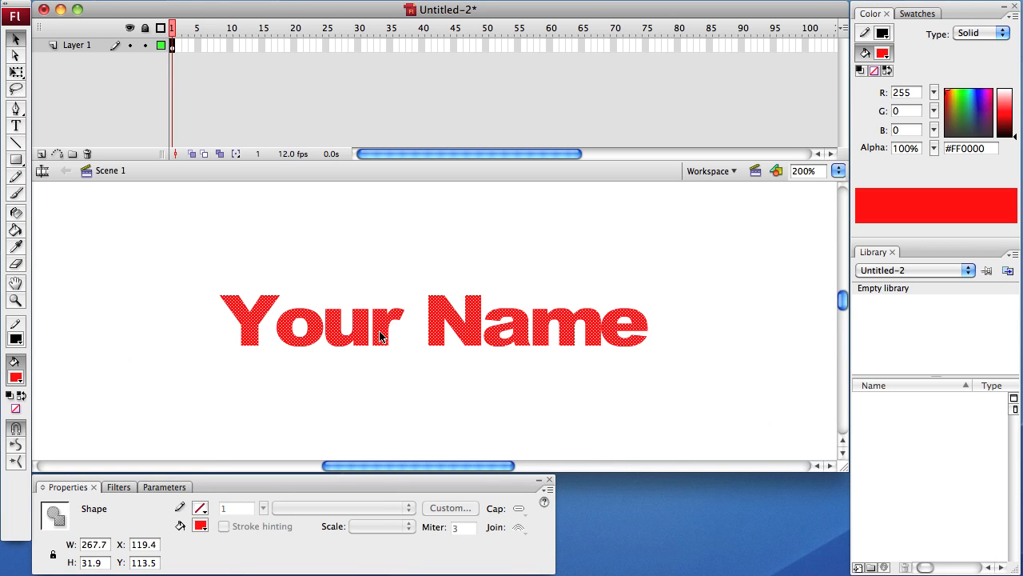
pyautogui.click(433, 400)
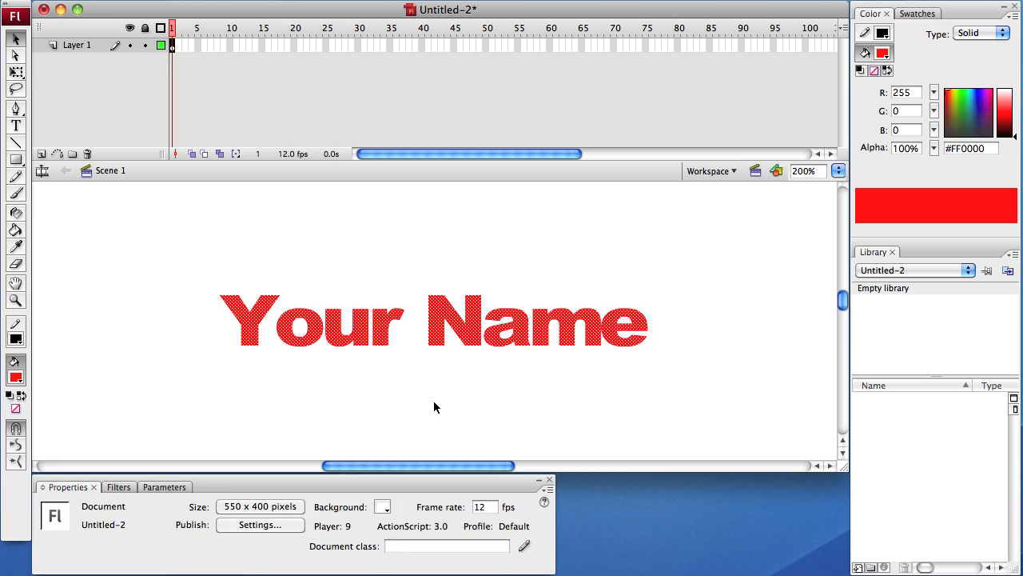
pyautogui.click(616, 331)
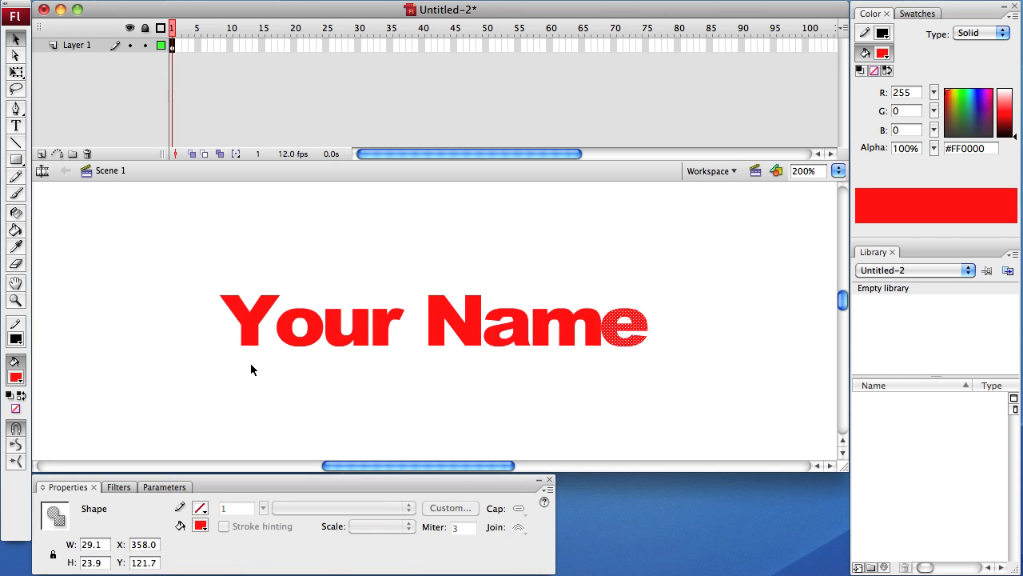
pyautogui.press('Right')
pyautogui.press('Right')
pyautogui.press('Right')
pyautogui.press('Right')
pyautogui.press('Right')
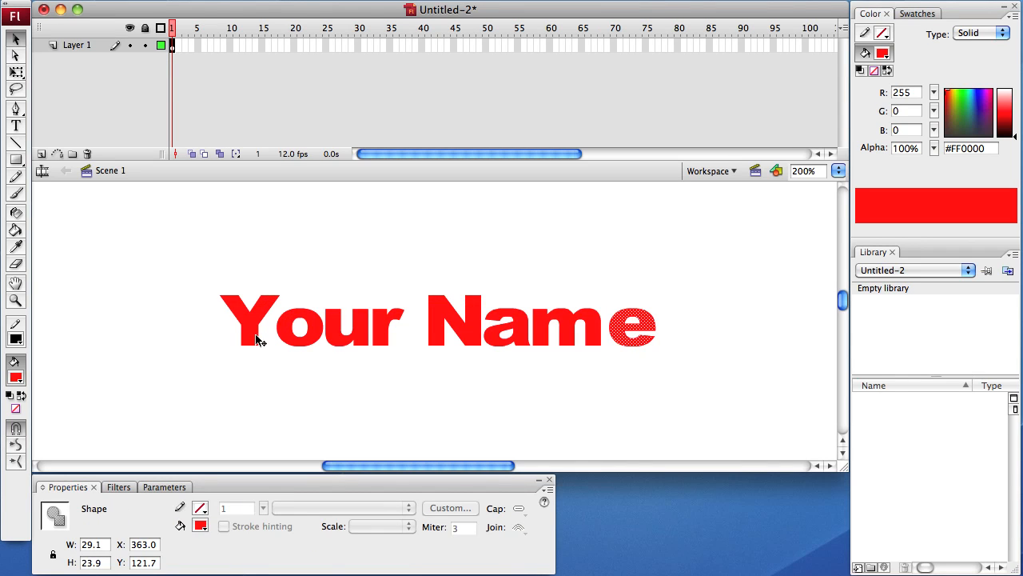
# Convert the letter Y shape to a movie clip symbol named letterY with centre registration.
pyautogui.click(256, 339)
pyautogui.press('F8')
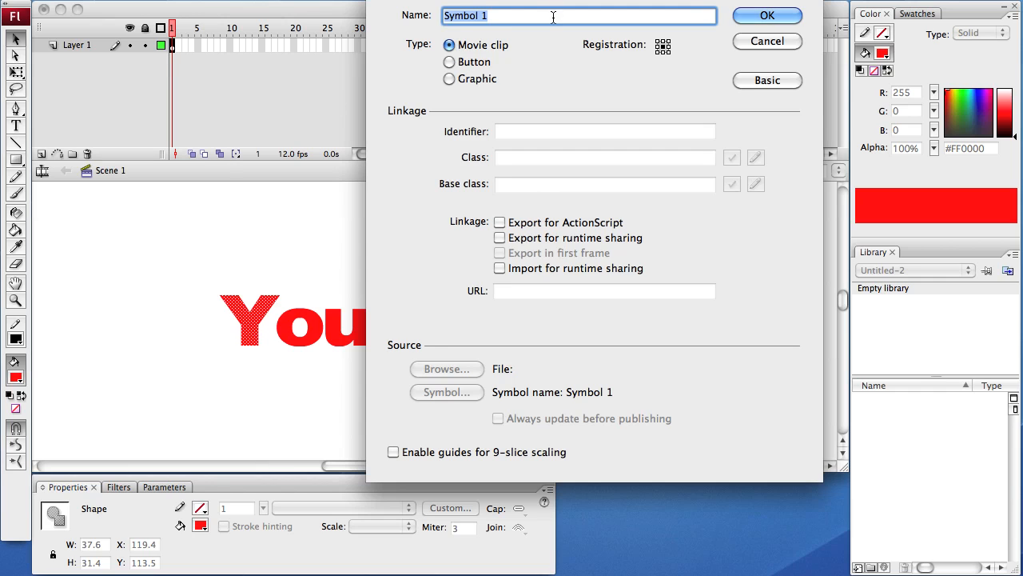
pyautogui.moveTo(534, 40); pyautogui.dragTo(546, 46)
pyautogui.write('le')
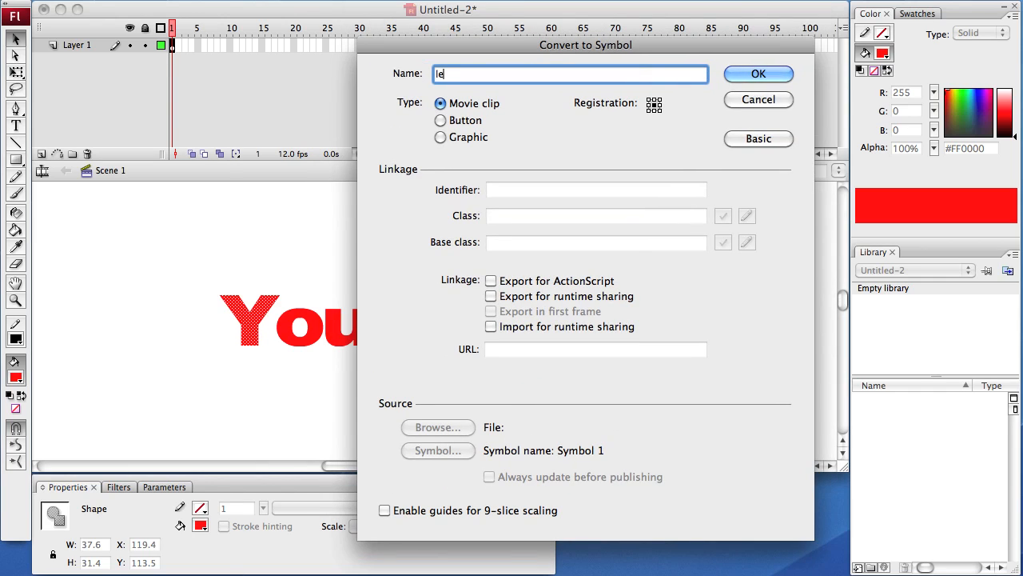
pyautogui.write('tterY')
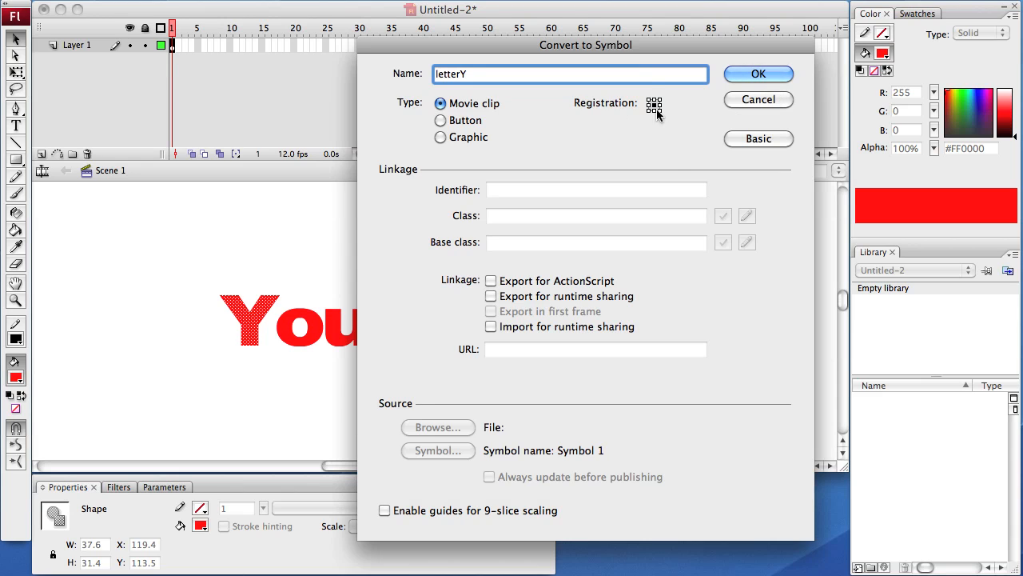
pyautogui.click(740, 71)
# Convert the letter o shape to a movie clip symbol named letterO.
pyautogui.click(300, 345)
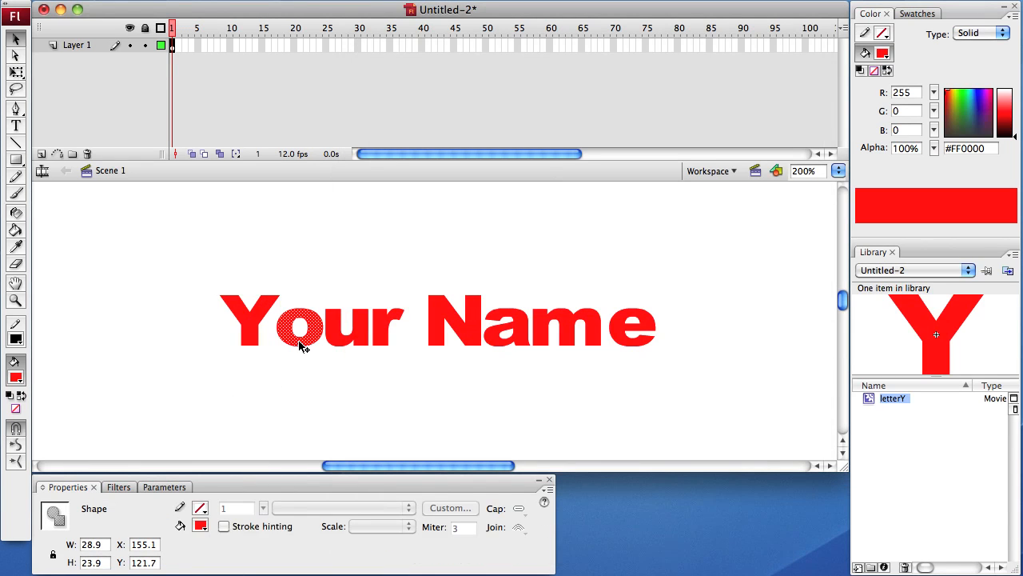
pyautogui.press('F8')
pyautogui.write('l')
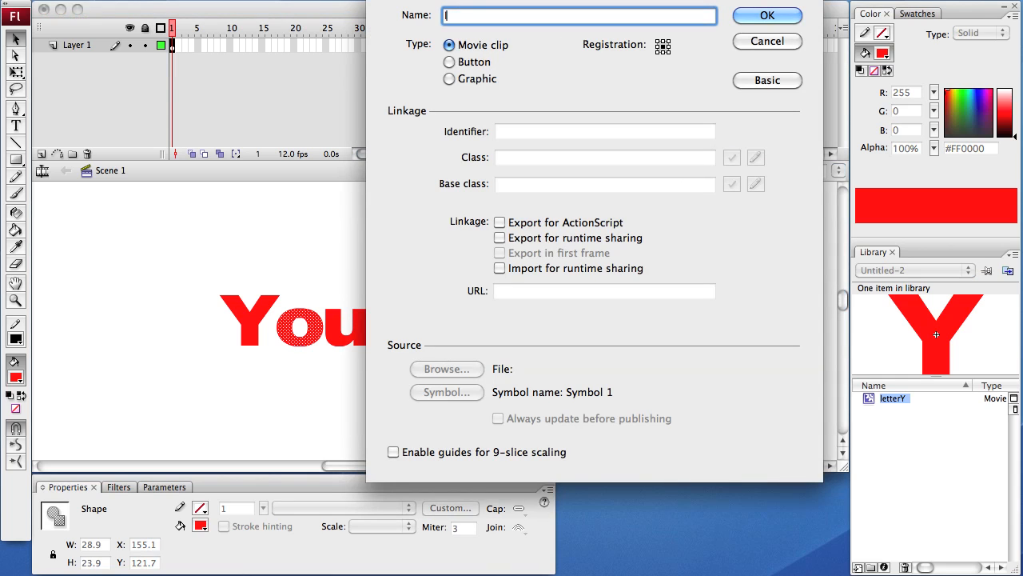
pyautogui.write('etterO')
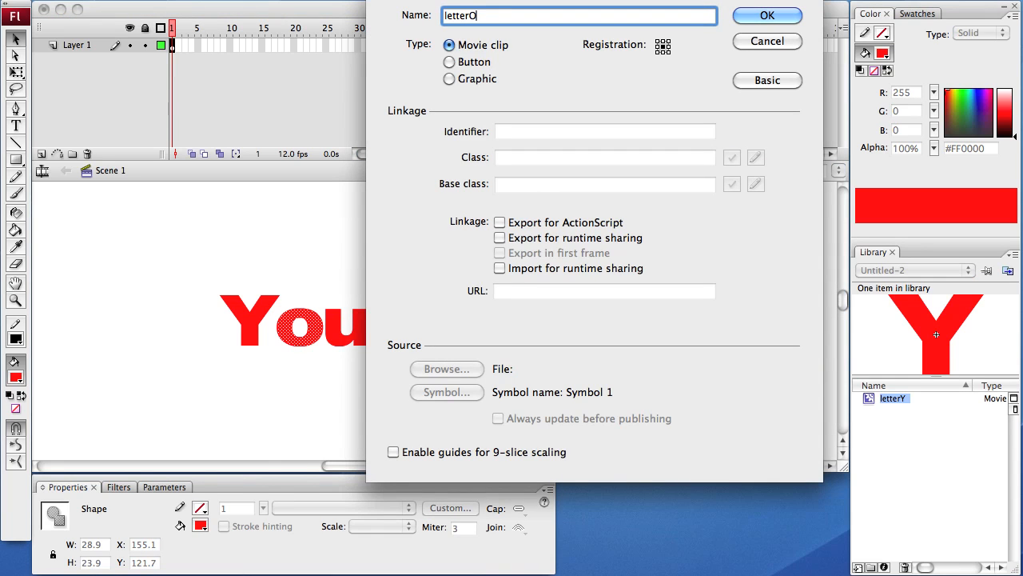
pyautogui.click(747, 19)
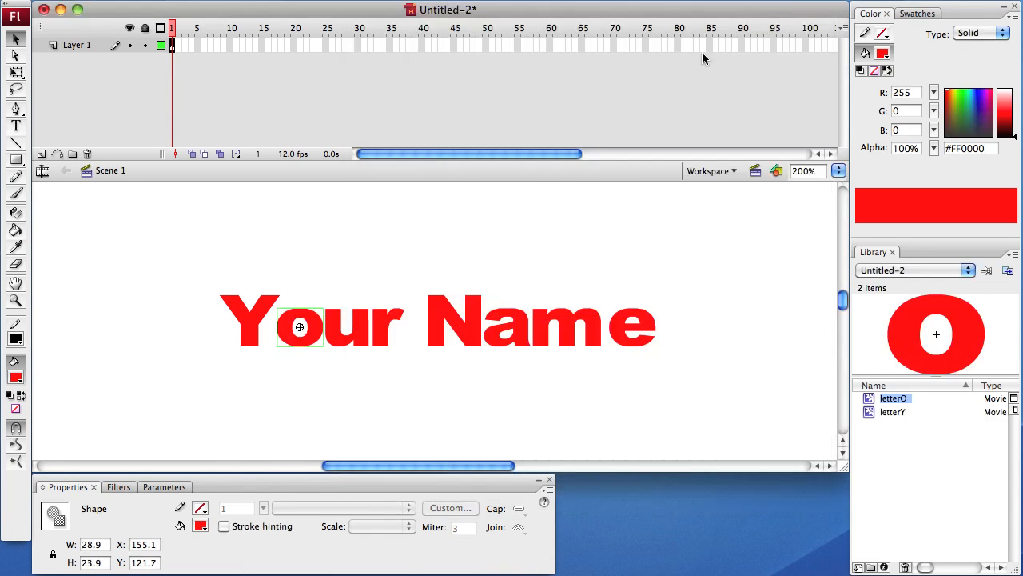
# Convert the letter u shape to a movie clip symbol named letterU.
pyautogui.click(340, 342)
pyautogui.press('F8')
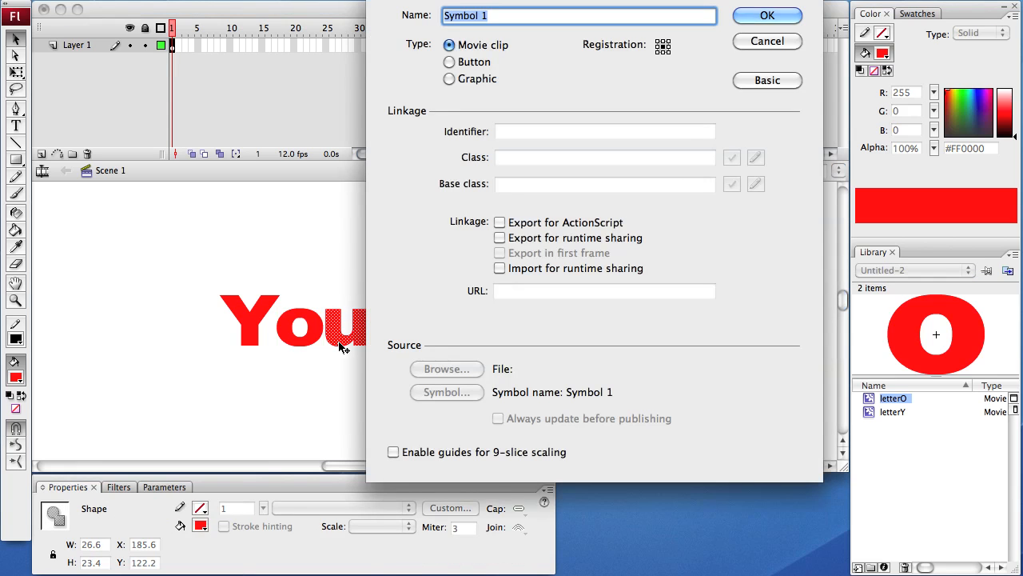
pyautogui.press('BackSpace')
pyautogui.write('letterU')
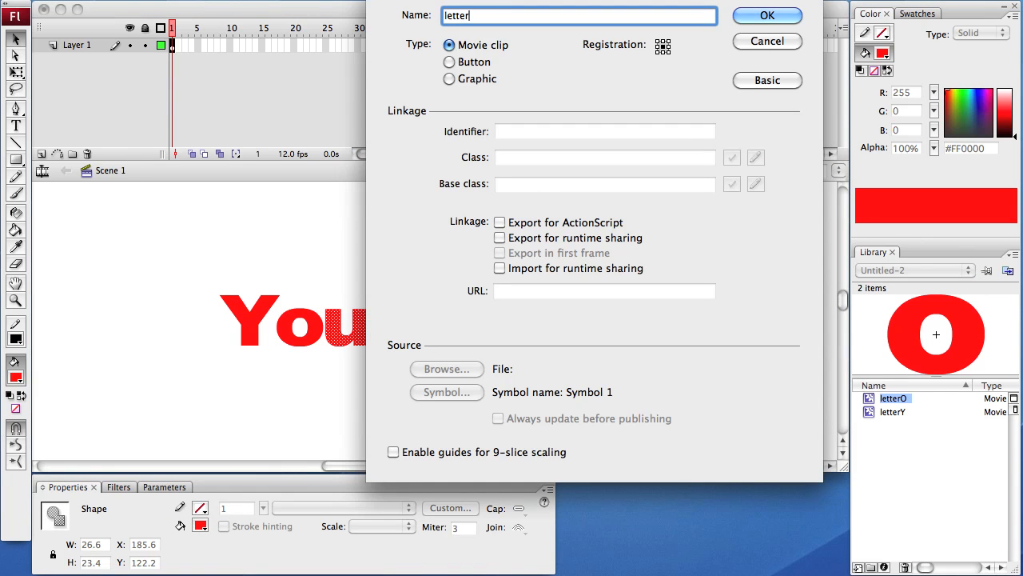
pyautogui.click(767, 18)
# Convert the letter r shape to a movie clip symbol named letterR.
pyautogui.click(382, 342)
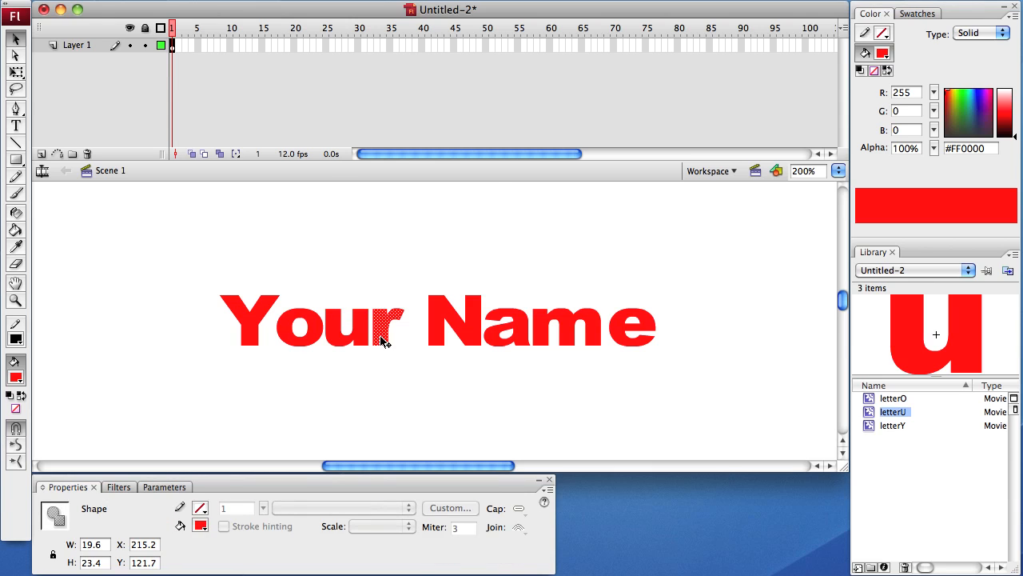
pyautogui.press('F8')
pyautogui.press('BackSpace')
pyautogui.write('letterR')
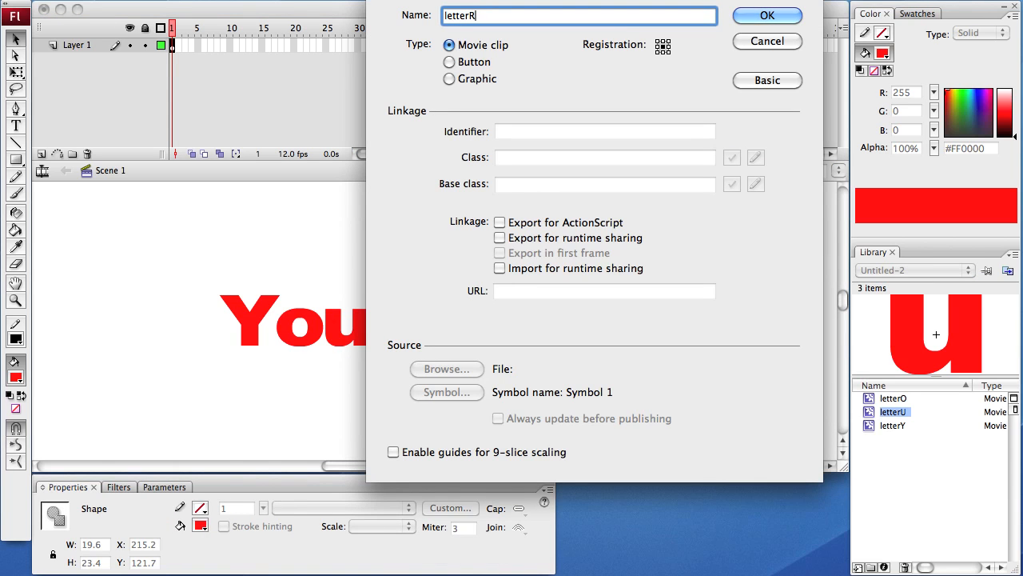
pyautogui.press('Return')
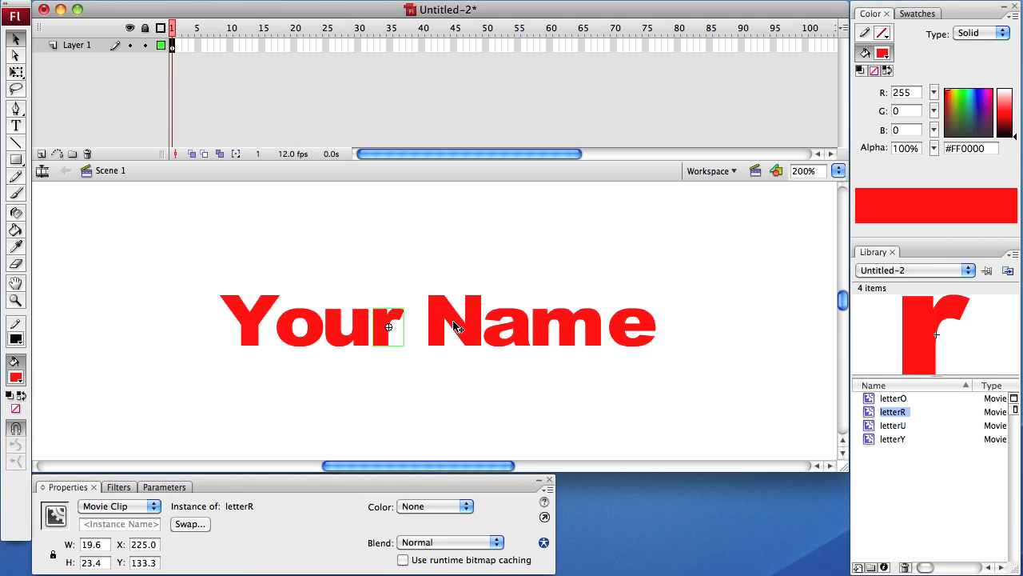
# Convert the letter N shape to a movie clip symbol named letterN.
pyautogui.click(454, 326)
pyautogui.press('F8')
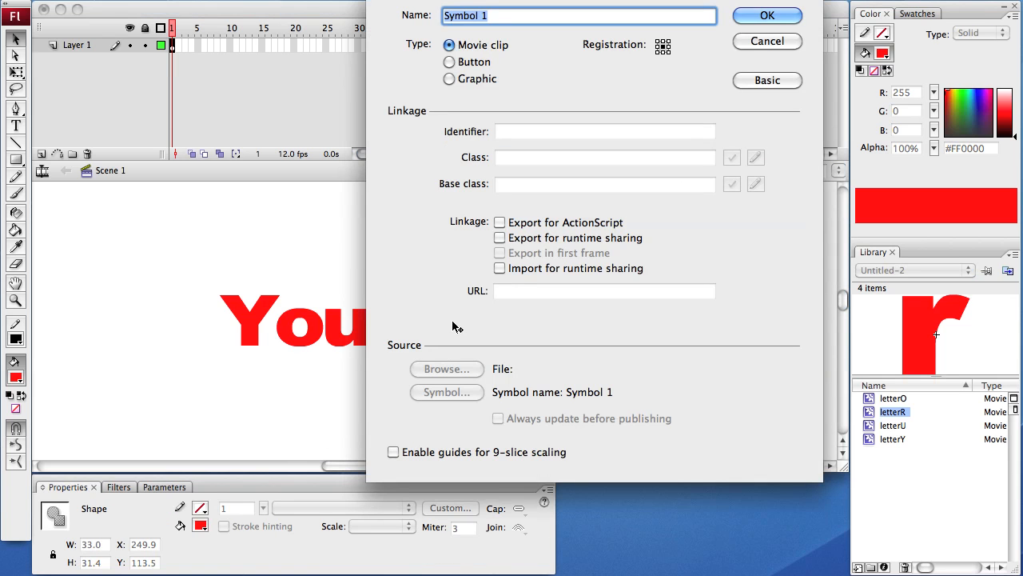
pyautogui.press('BackSpace')
pyautogui.write('letterN')
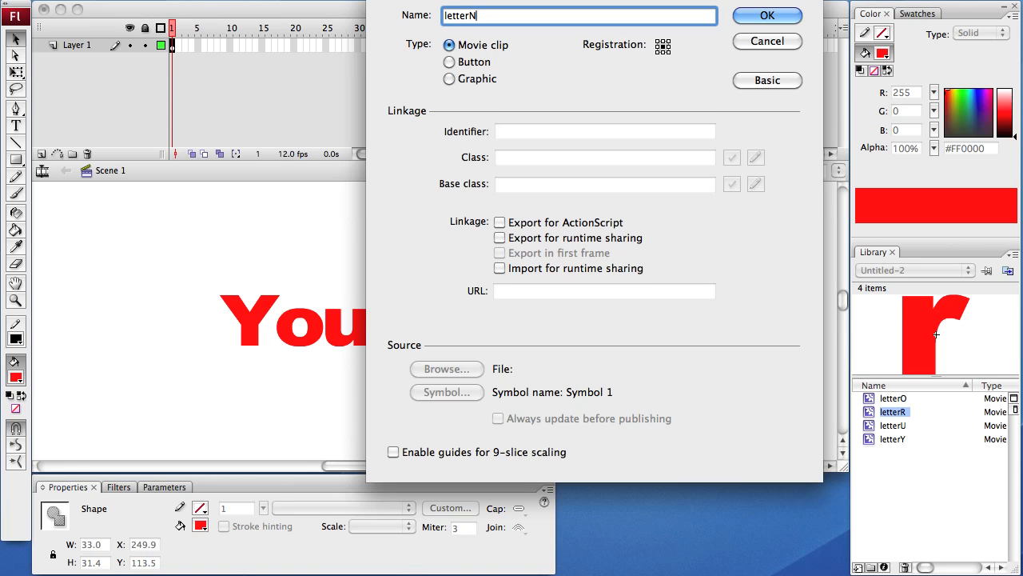
pyautogui.press('Return')
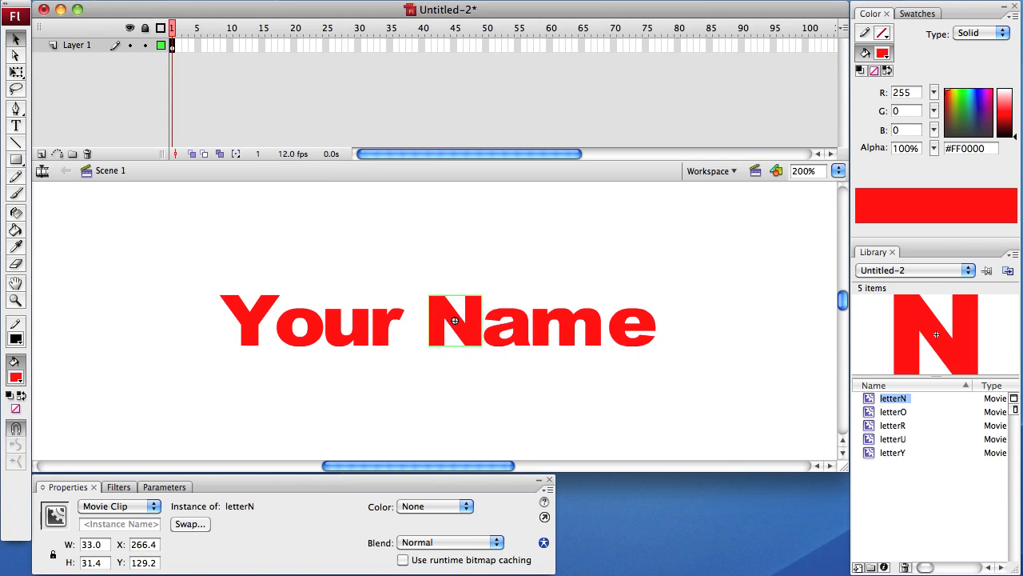
# Convert the letter a shape to a movie clip symbol named letterA.
pyautogui.click(515, 353)
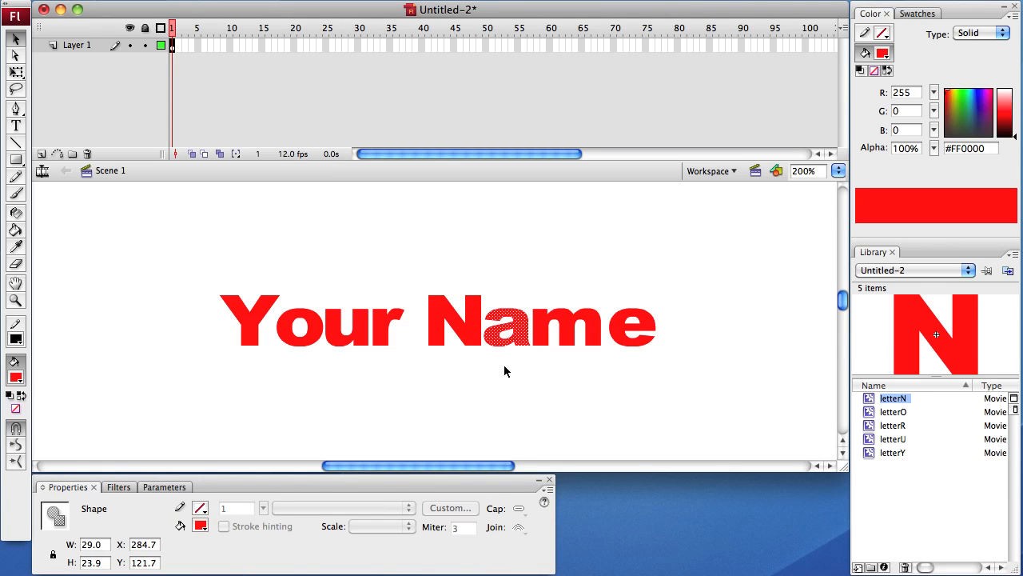
pyautogui.press('F8')
pyautogui.write('l')
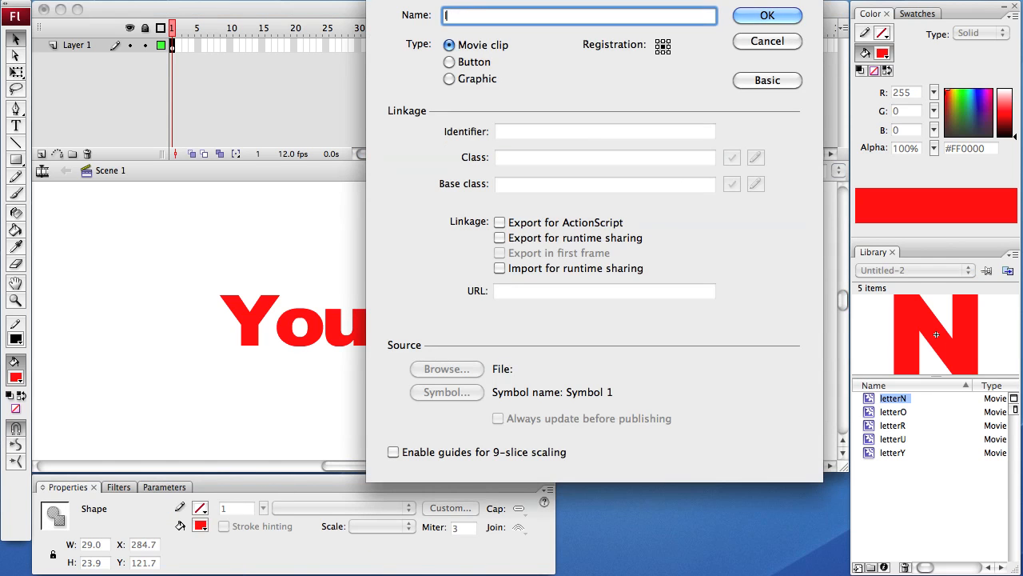
pyautogui.write('etterA')
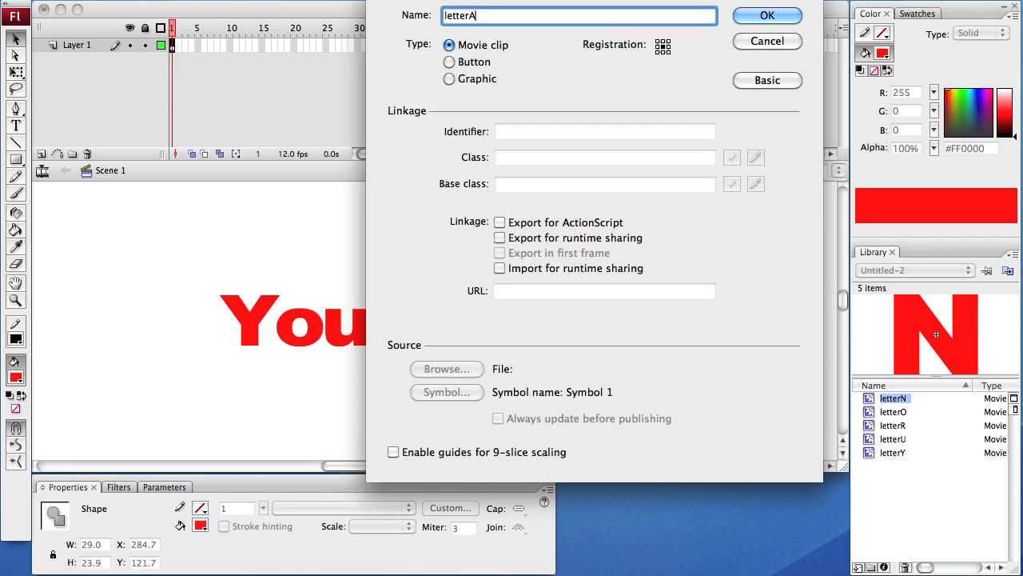
pyautogui.press('Return')
# Convert the letter m shape to a movie clip symbol named letterM.
pyautogui.click(572, 330)
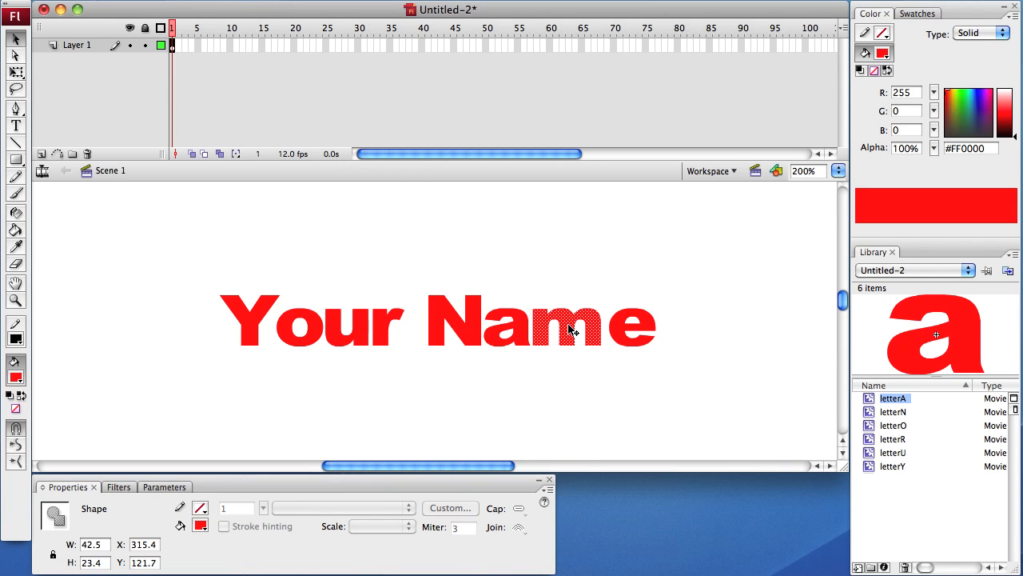
pyautogui.press('F8')
pyautogui.write('letter')
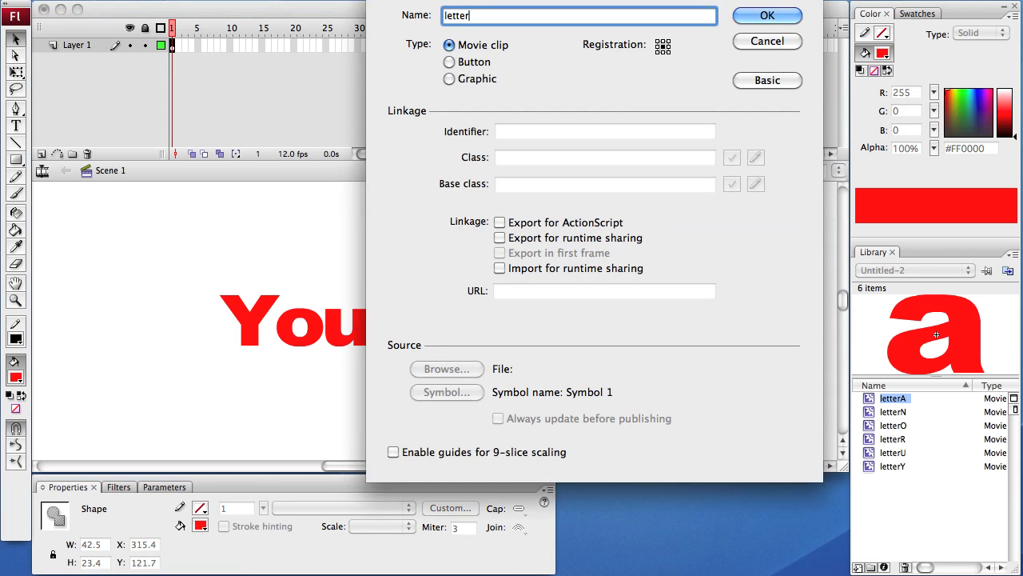
pyautogui.write('M')
pyautogui.press('Return')
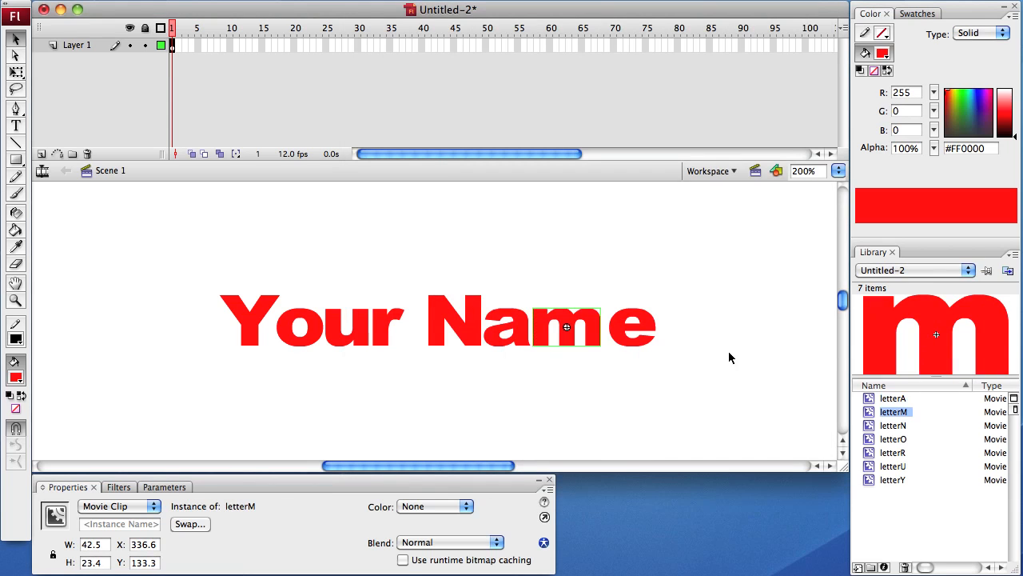
# Convert the letter e shape to a movie clip symbol named letterE2.
pyautogui.click(624, 342)
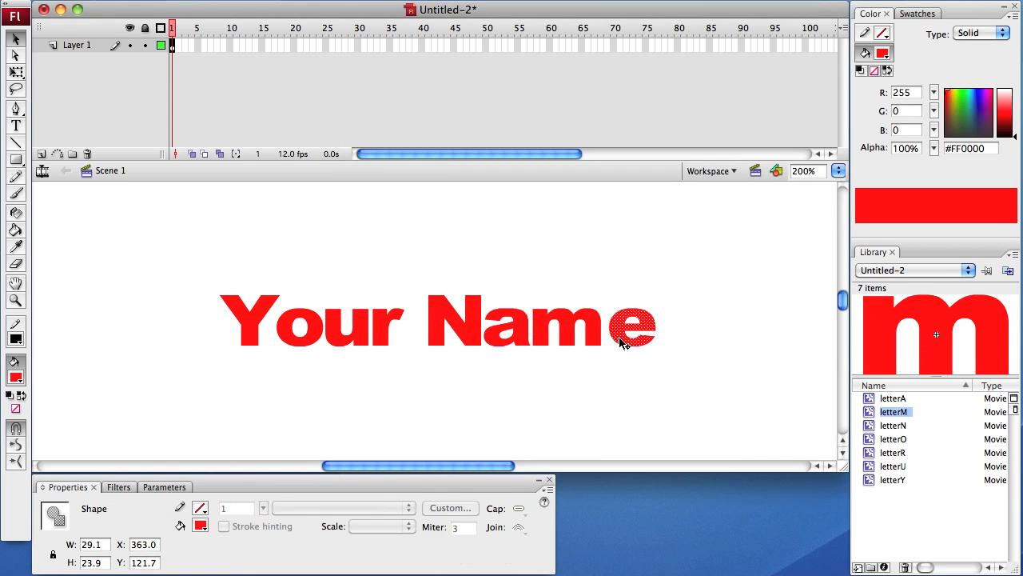
pyautogui.press('F8')
pyautogui.write('le')
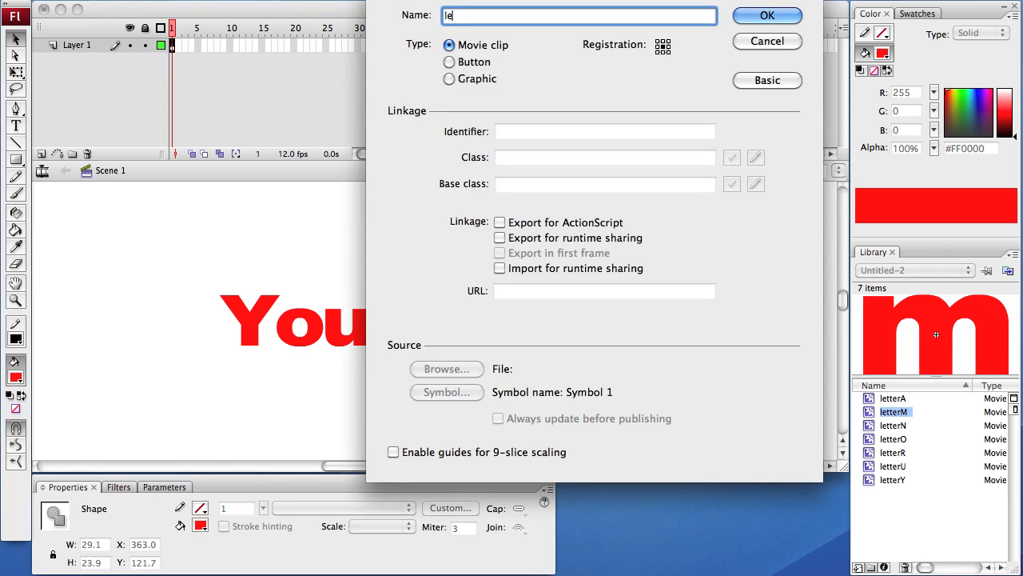
pyautogui.write('tterE')
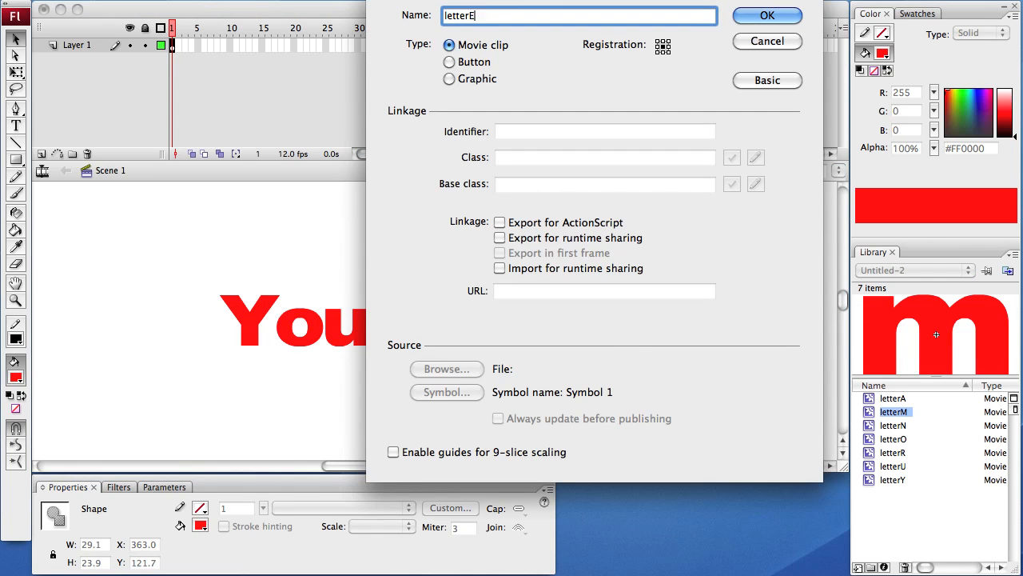
pyautogui.write('2')
pyautogui.click(792, 18)
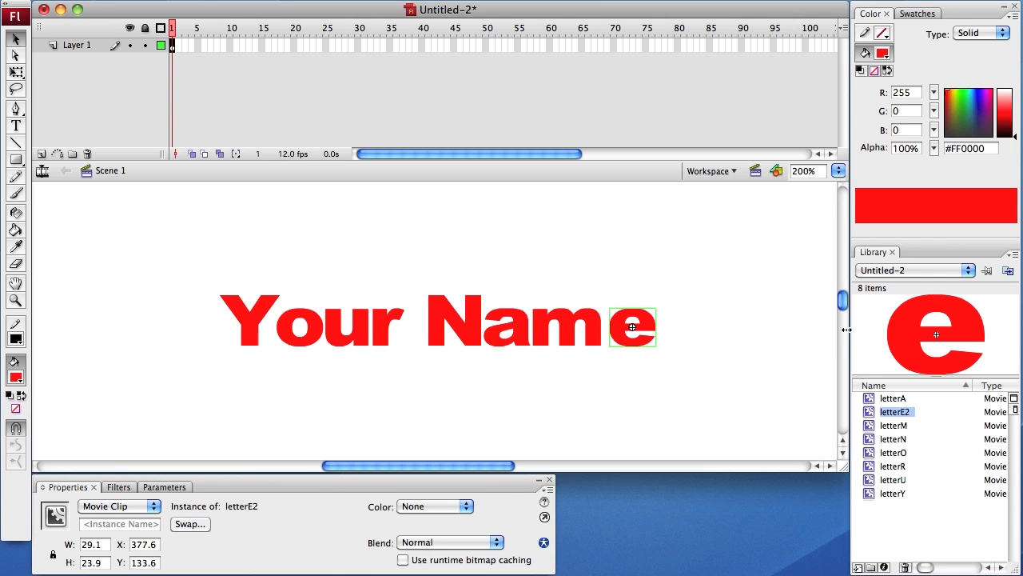
# Reverse the name sort order in the library and preview the individual letter symbols.
pyautogui.click(873, 387)
pyautogui.click(871, 398)
pyautogui.click(870, 439)
pyautogui.click(868, 493)
pyautogui.click(869, 479)
pyautogui.click(872, 467)
pyautogui.click(872, 453)
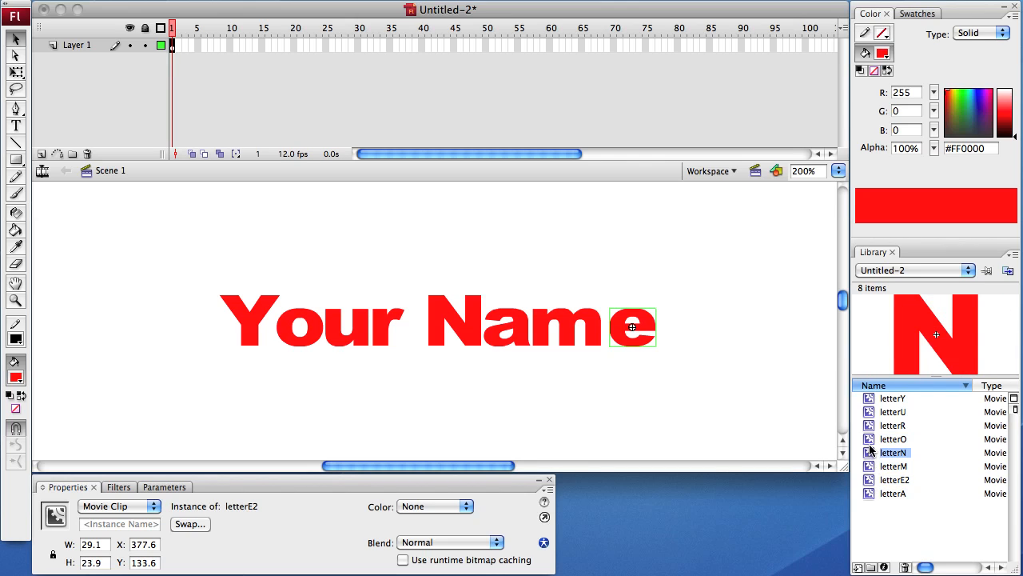
pyautogui.click(580, 439)
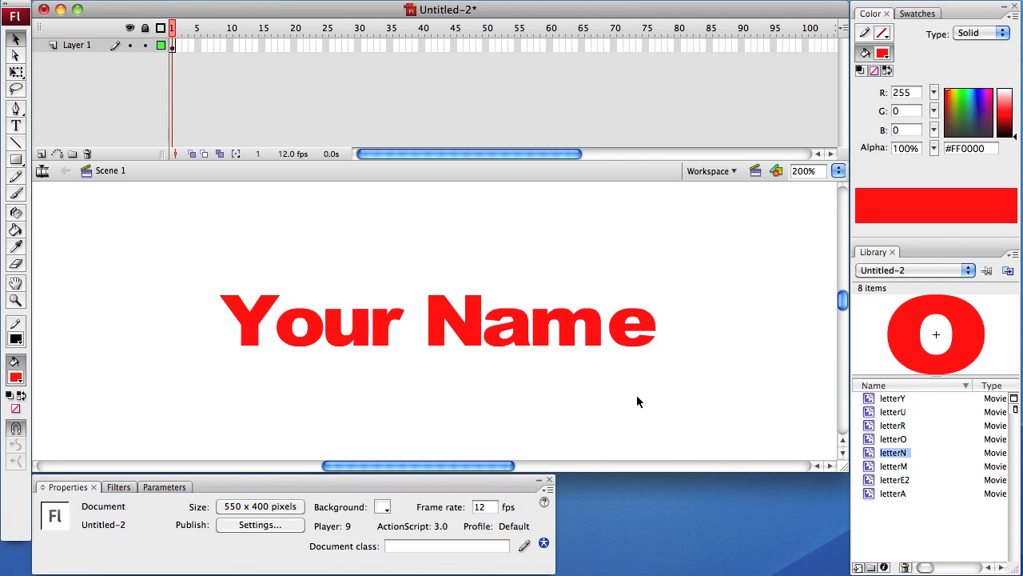
# Nudge the letter e left by 4 pixels to X 373.6, closing the gap to the m.
pyautogui.click(636, 350)
pyautogui.press('Left')
pyautogui.press('Left')
pyautogui.press('Left')
pyautogui.press('Left')
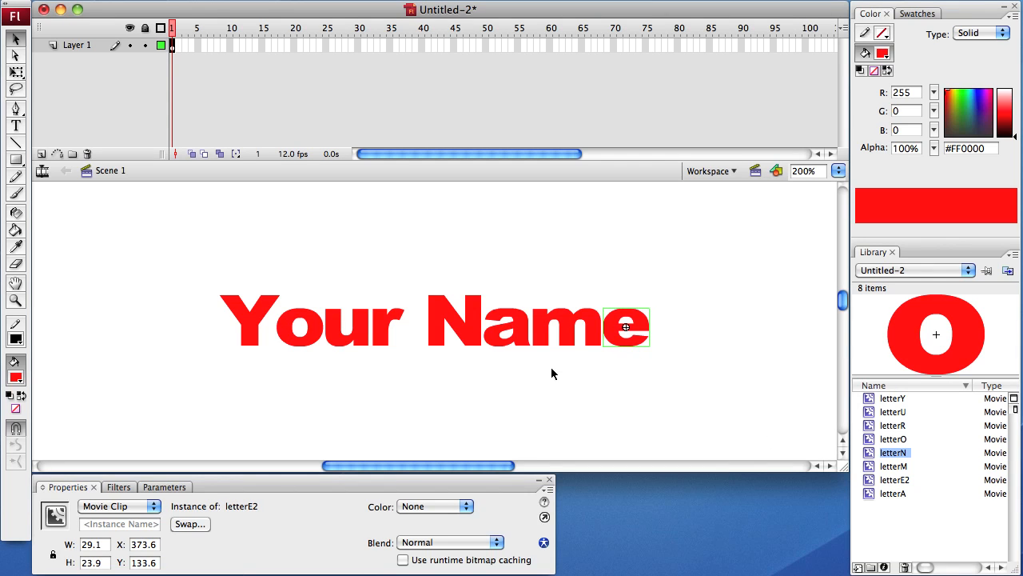
pyautogui.click(580, 371)
# Nudge the letter Y right by 7 pixels to X 145.2, closer to the o.
pyautogui.click(242, 337)
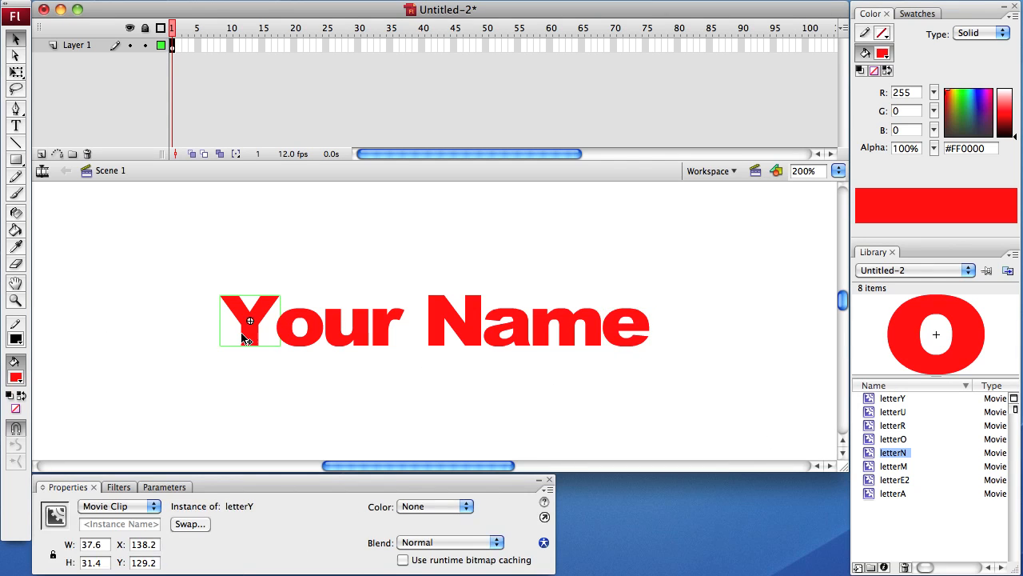
pyautogui.press('Right')
pyautogui.press('Right')
pyautogui.press('Right')
pyautogui.press('Right')
pyautogui.press('Right')
pyautogui.press('Right')
pyautogui.press('Right')
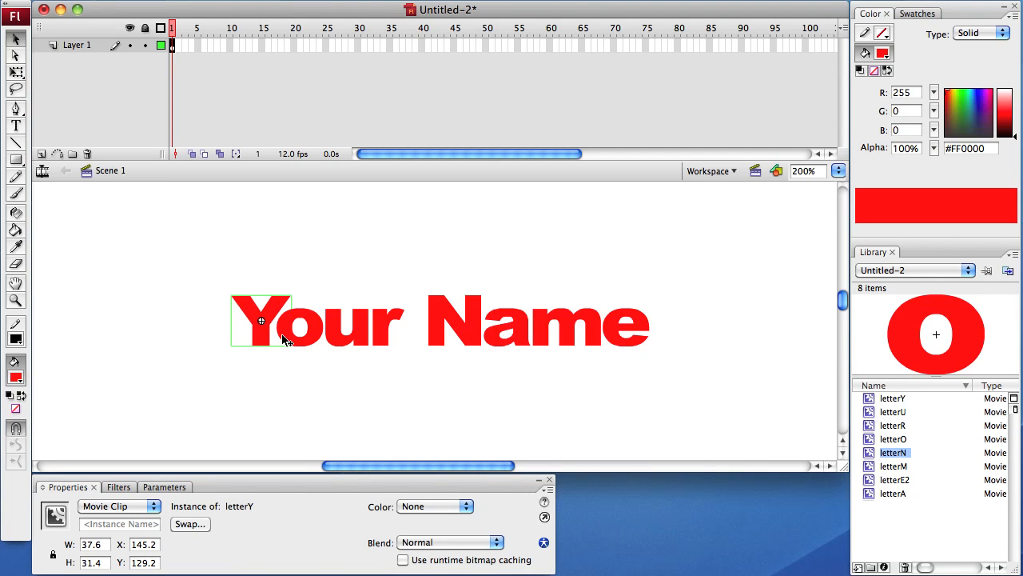
# Select all the letters on the stage and distribute them to separate layers.
pyautogui.press('super+minus')
pyautogui.scroll(-2, 366, 336)
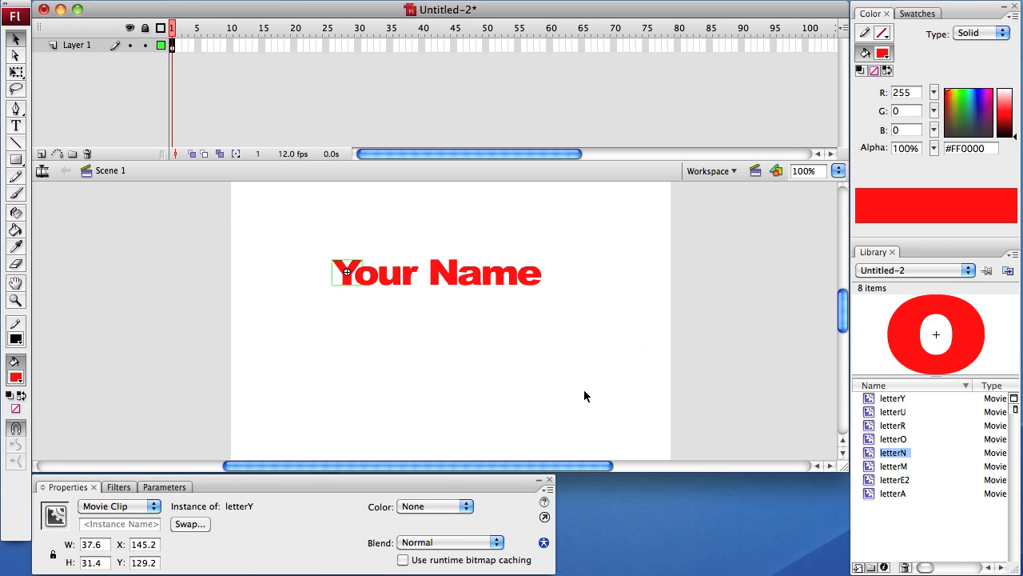
pyautogui.press('super+minus')
pyautogui.moveTo(518, 245); pyautogui.dragTo(296, 348)
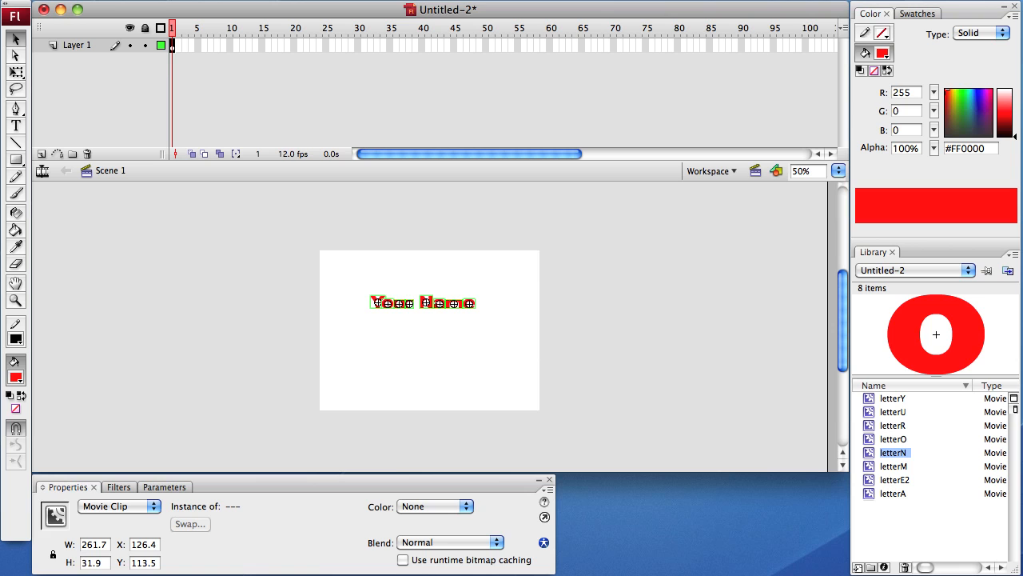
pyautogui.press('super+shift+d')
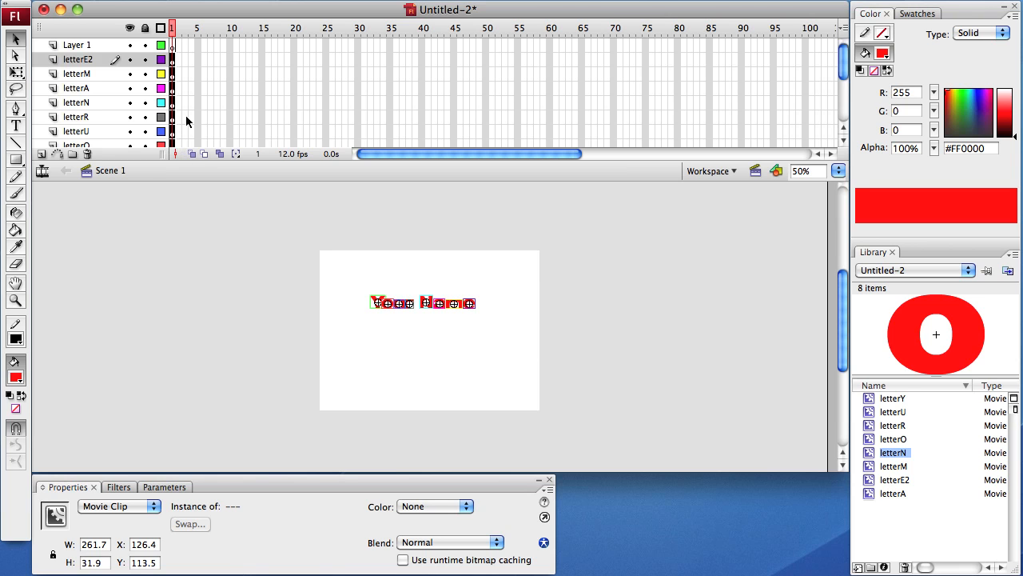
# Enlarge the timeline to show every layer and delete the empty Layer 1.
pyautogui.scroll(-2, 190, 115)
pyautogui.scroll(2, 190, 115)
pyautogui.scroll(-1, 191, 115)
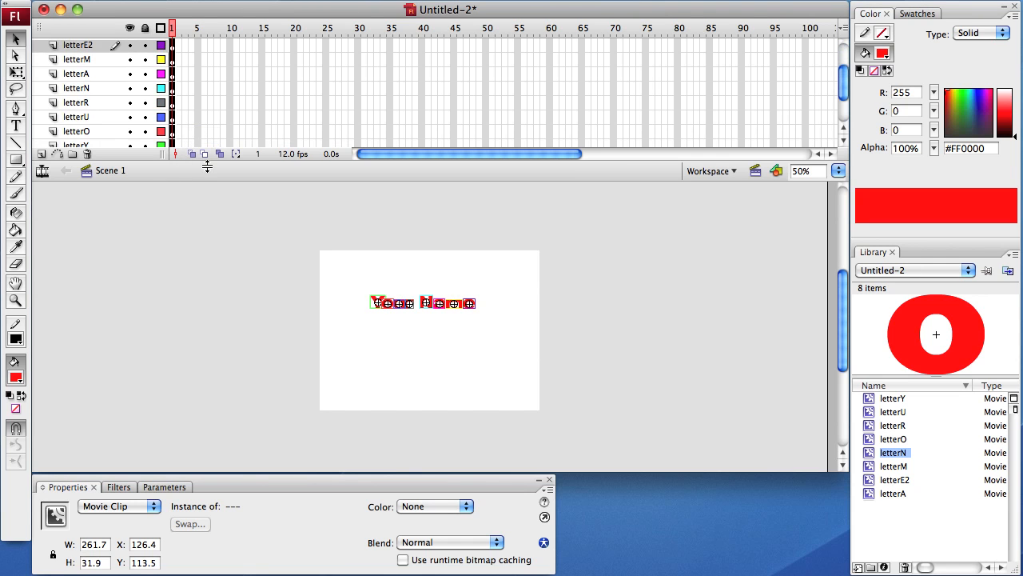
pyautogui.moveTo(207, 166); pyautogui.dragTo(207, 220)
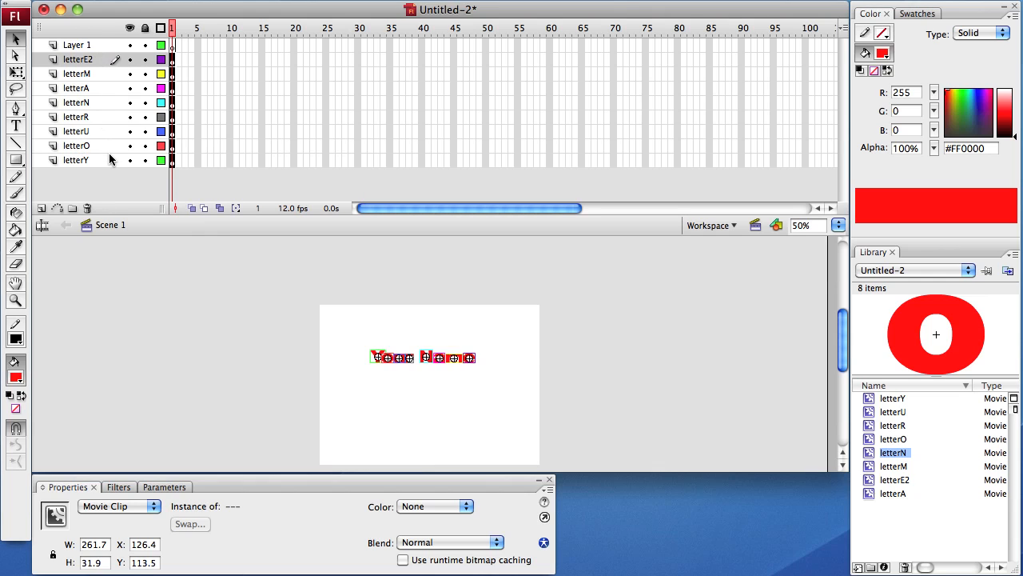
pyautogui.click(73, 46)
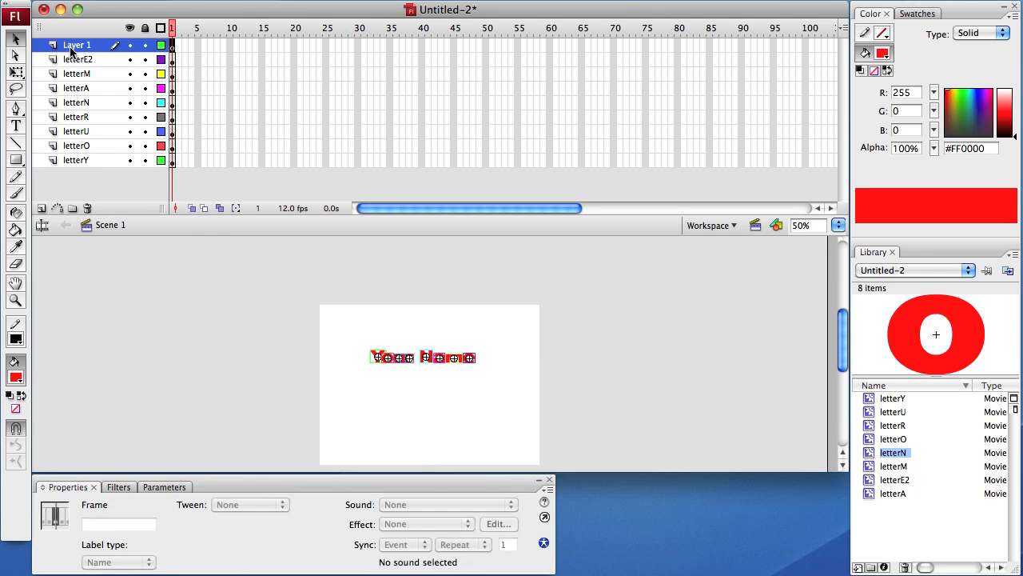
pyautogui.click(87, 208)
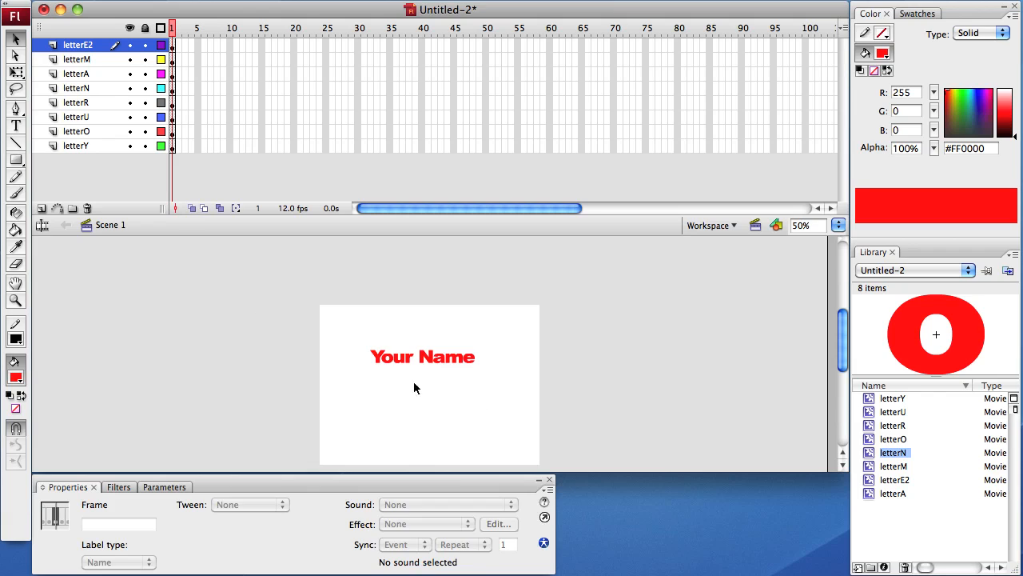
# Insert a keyframe at frame 25 on all eight letter layers.
pyautogui.moveTo(343, 346); pyautogui.dragTo(537, 366)
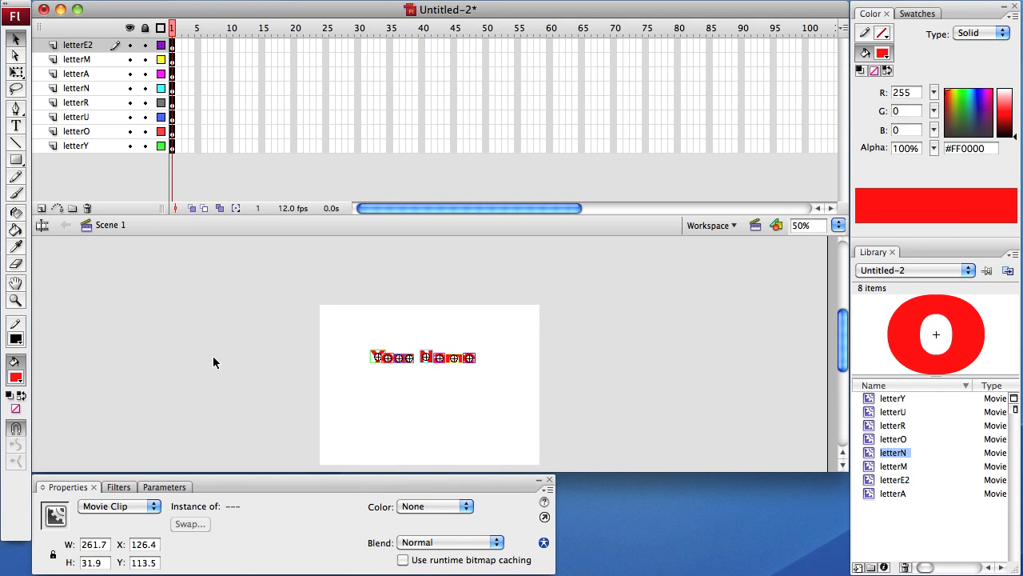
pyautogui.press('super+1')
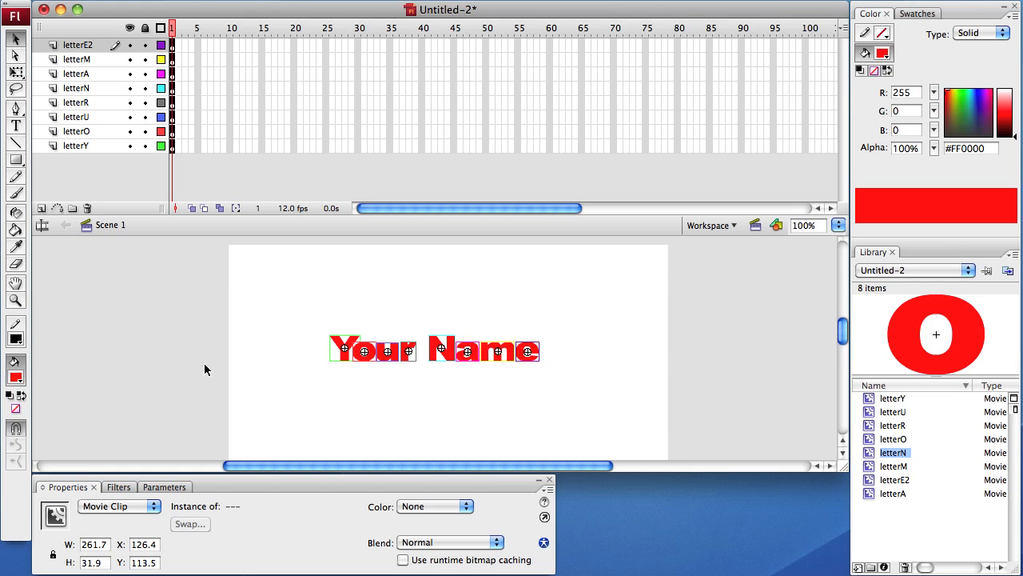
pyautogui.scroll(-5, 198, 356)
pyautogui.scroll(2, 197, 319)
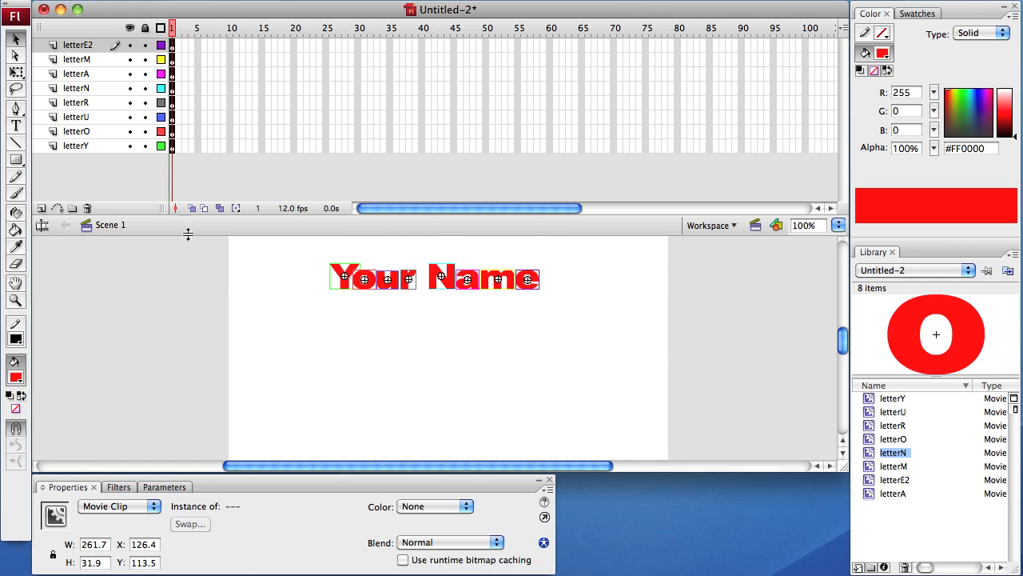
pyautogui.moveTo(205, 45); pyautogui.dragTo(327, 153)
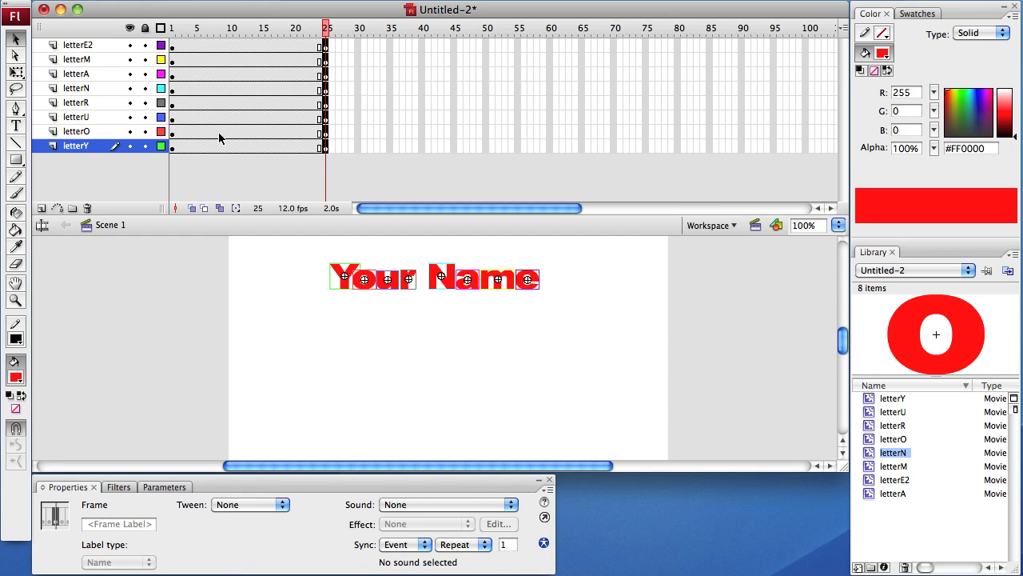
# Create a motion tween from frame 1 on all the letter layers.
pyautogui.click(172, 48)
pyautogui.keyDown('shift'); pyautogui.click(173, 149); pyautogui.keyUp('shift')
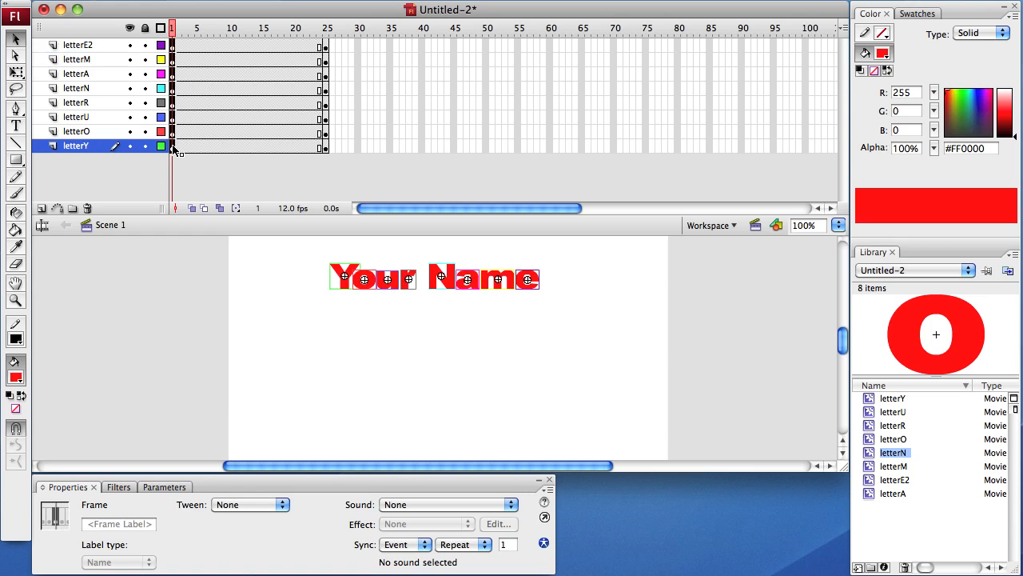
pyautogui.rightClick(172, 148)
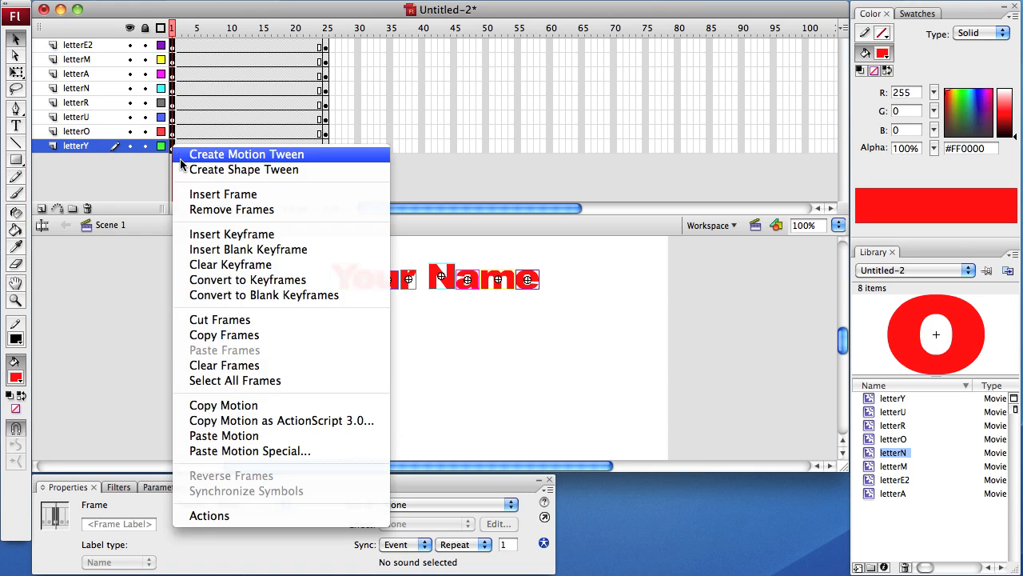
pyautogui.click(183, 155)
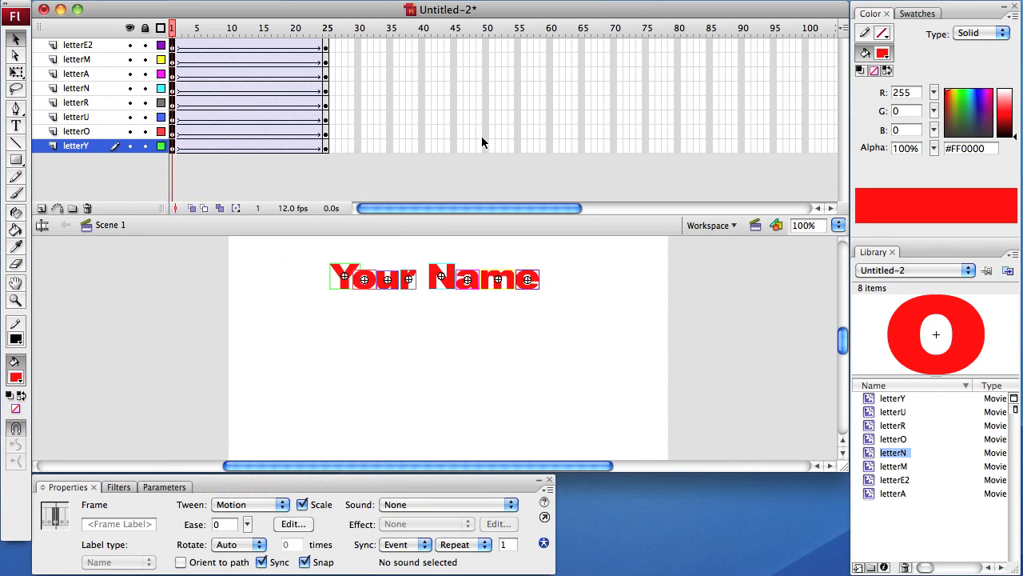
pyautogui.click(698, 340)
# Move all the letters at frame 1 straight down below the stage to about Y 411.6.
pyautogui.moveTo(179, 32); pyautogui.dragTo(144, 32)
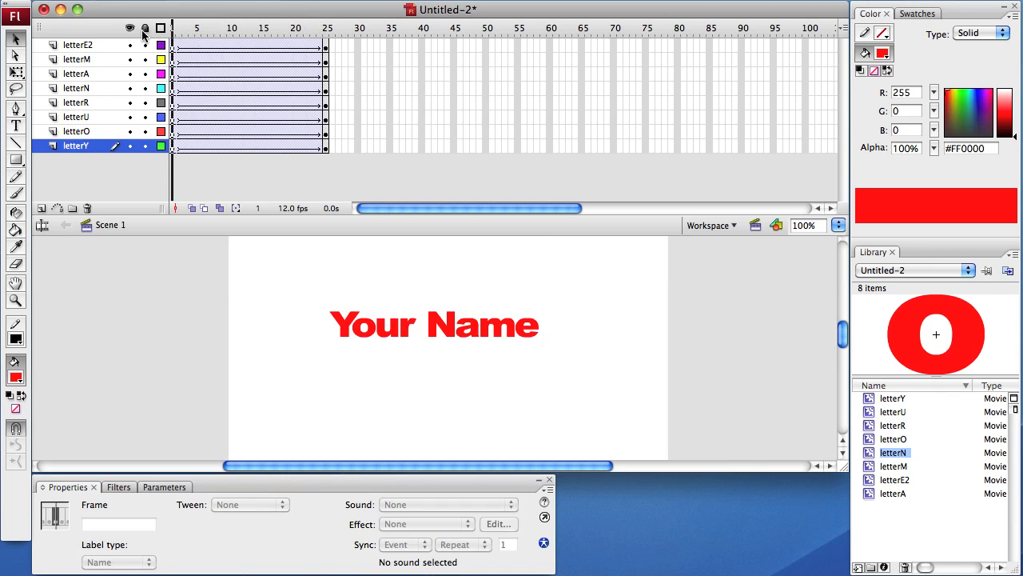
pyautogui.click(173, 48)
pyautogui.keyDown('shift'); pyautogui.click(171, 145); pyautogui.keyUp('shift')
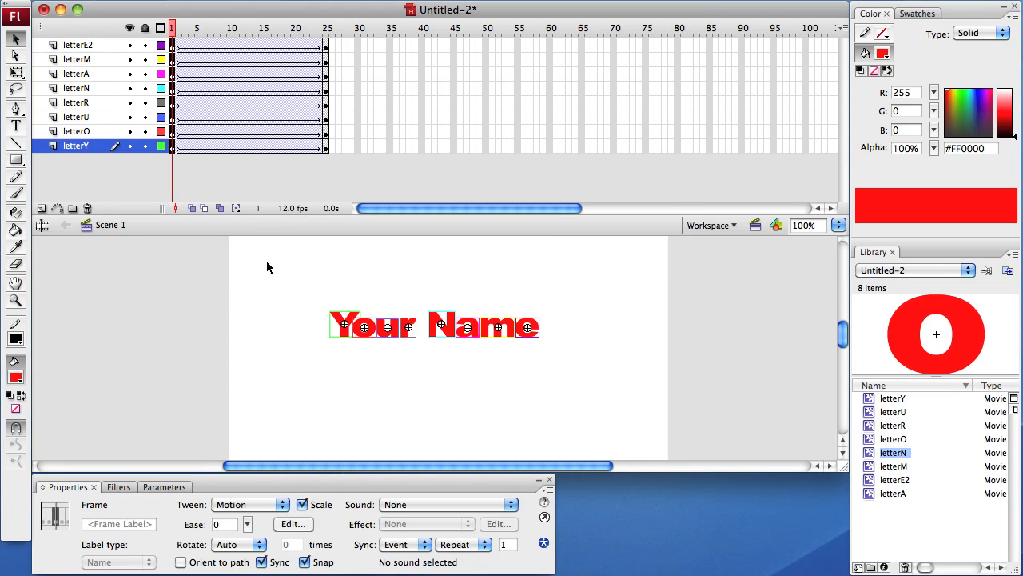
pyautogui.scroll(-5, 286, 338)
pyautogui.scroll(3, 287, 332)
pyautogui.scroll(-1, 319, 295)
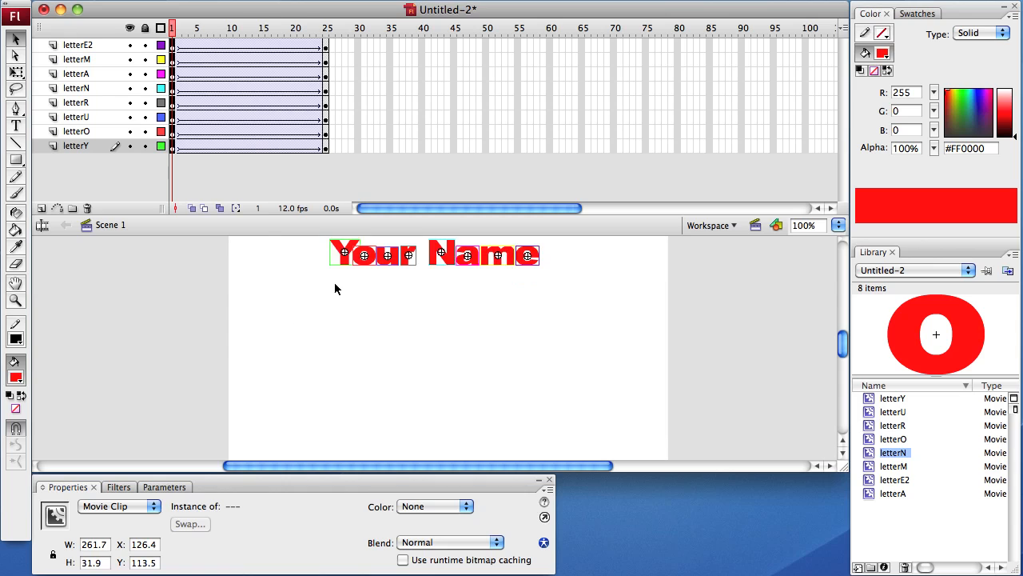
pyautogui.press('super+minus')
pyautogui.moveTo(470, 314); pyautogui.dragTo(473, 432)
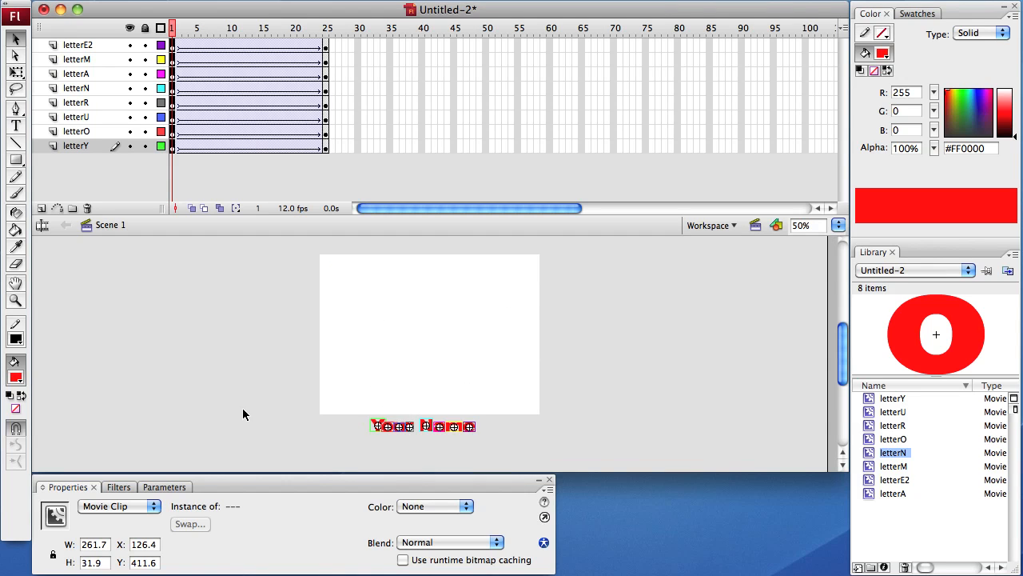
# Scrub through the animation, then test the movie and close its preview.
pyautogui.click(210, 308)
pyautogui.moveTo(178, 35); pyautogui.dragTo(147, 64)
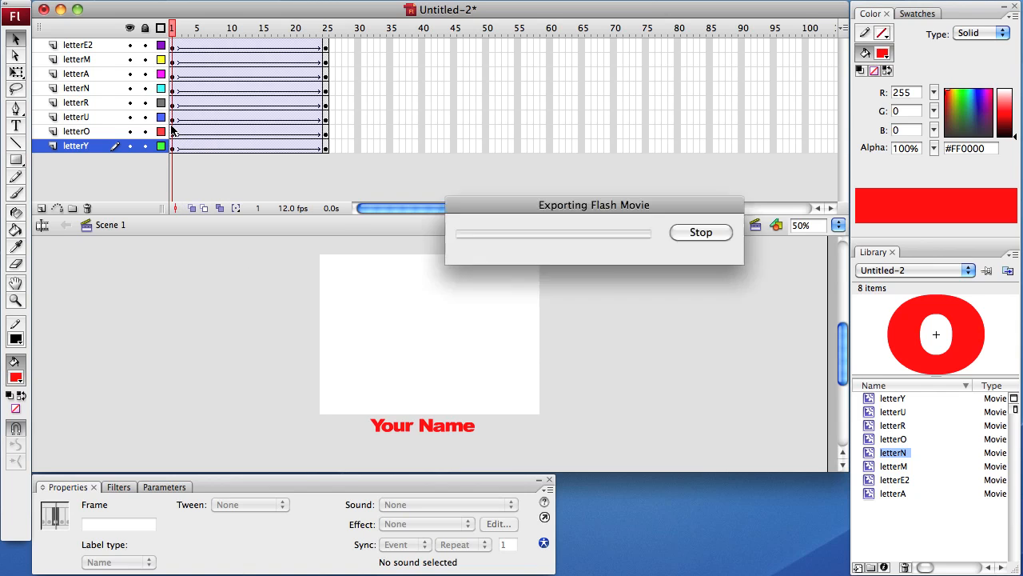
pyautogui.press('super+Return')
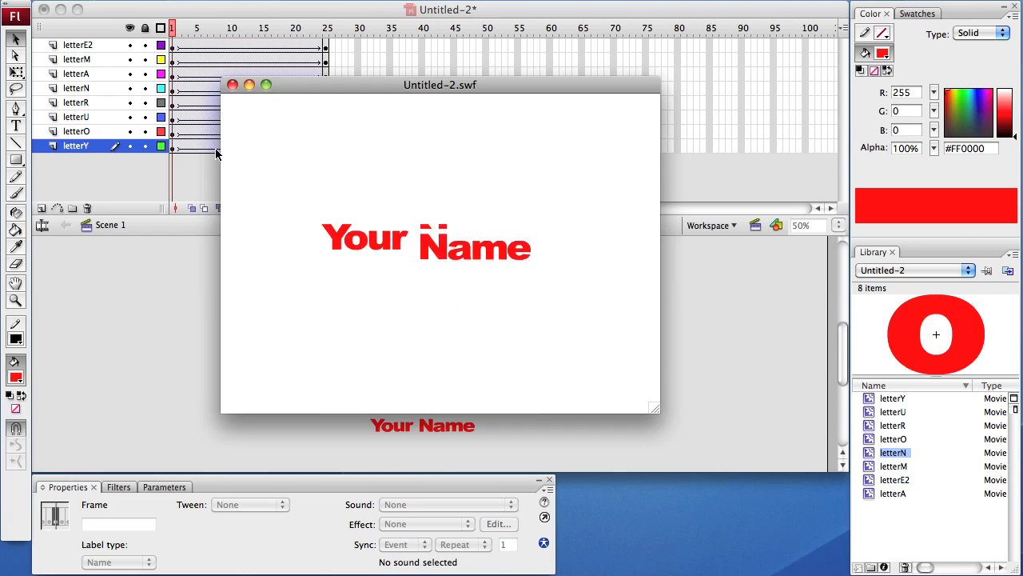
pyautogui.click(231, 85)
# Remove frames 10 to 20 from all the letter layers to shorten the tweens, and test the movie.
pyautogui.moveTo(231, 45); pyautogui.dragTo(293, 155)
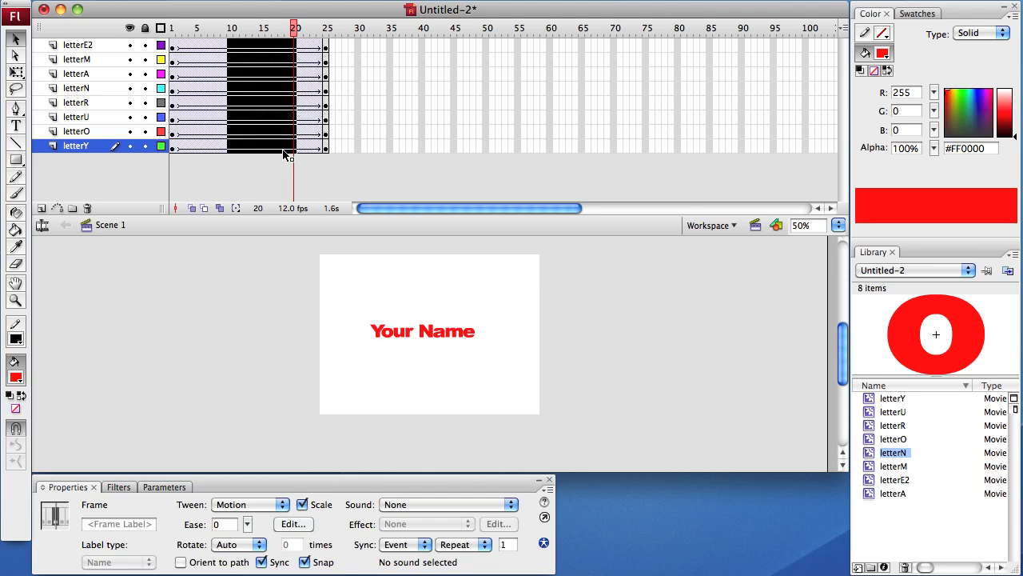
pyautogui.hotkey('shift', 'F5')
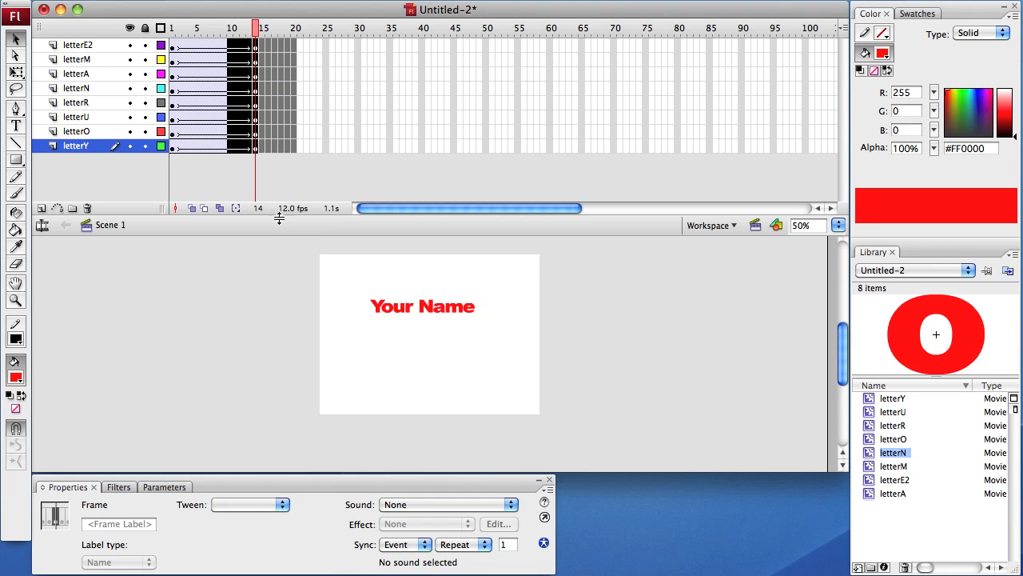
pyautogui.click(278, 185)
pyautogui.press('super+Return')
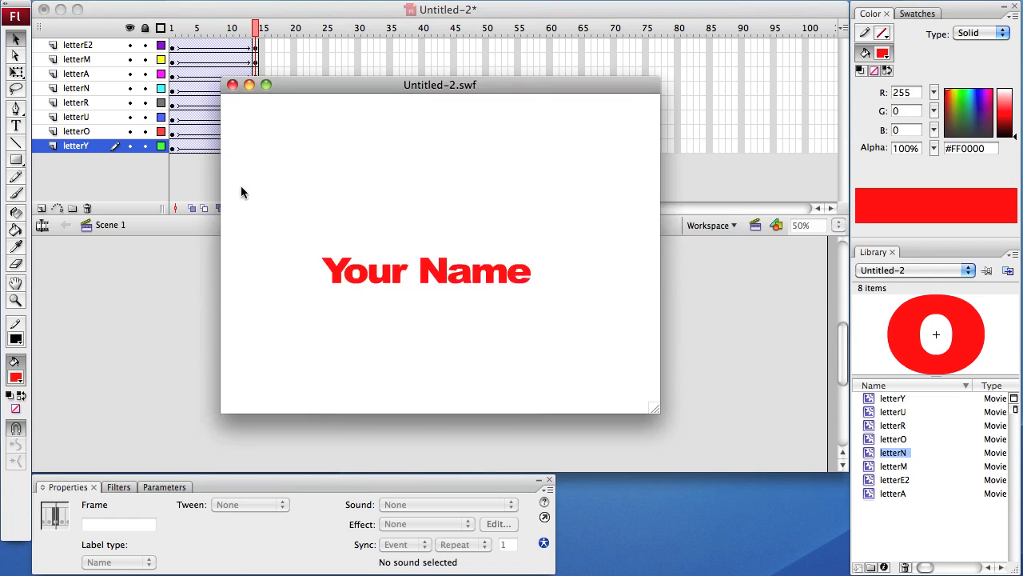
pyautogui.click(231, 85)
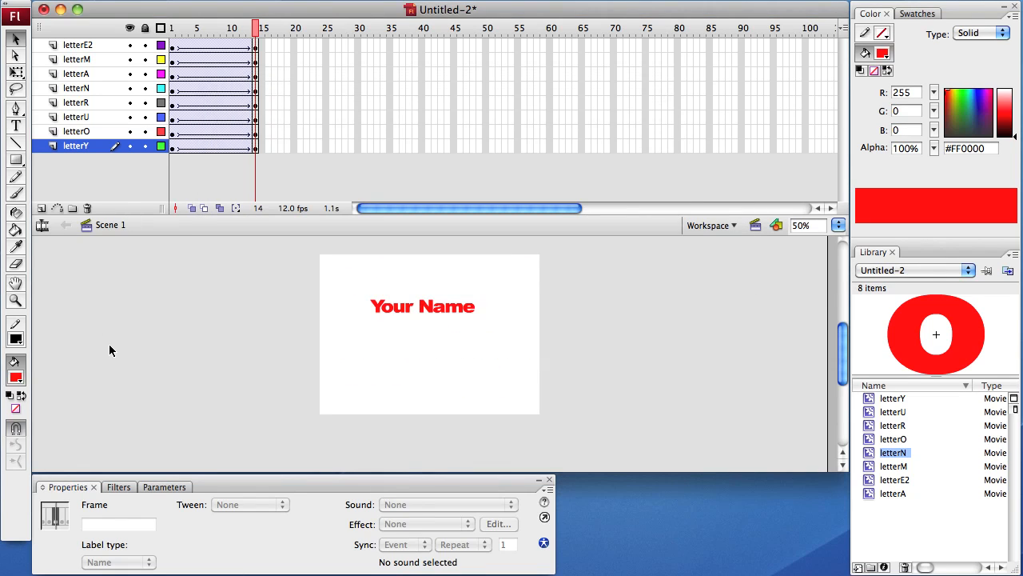
# Shift the whole letterO tween along the timeline so it starts at frame 13.
pyautogui.click(174, 134)
pyautogui.keyDown('shift'); pyautogui.click(256, 133); pyautogui.keyUp('shift')
pyautogui.moveTo(189, 139); pyautogui.dragTo(264, 150)
# Shift the whole letterU tween to start at frame 25 and scrub the timeline to check it.
pyautogui.click(172, 119)
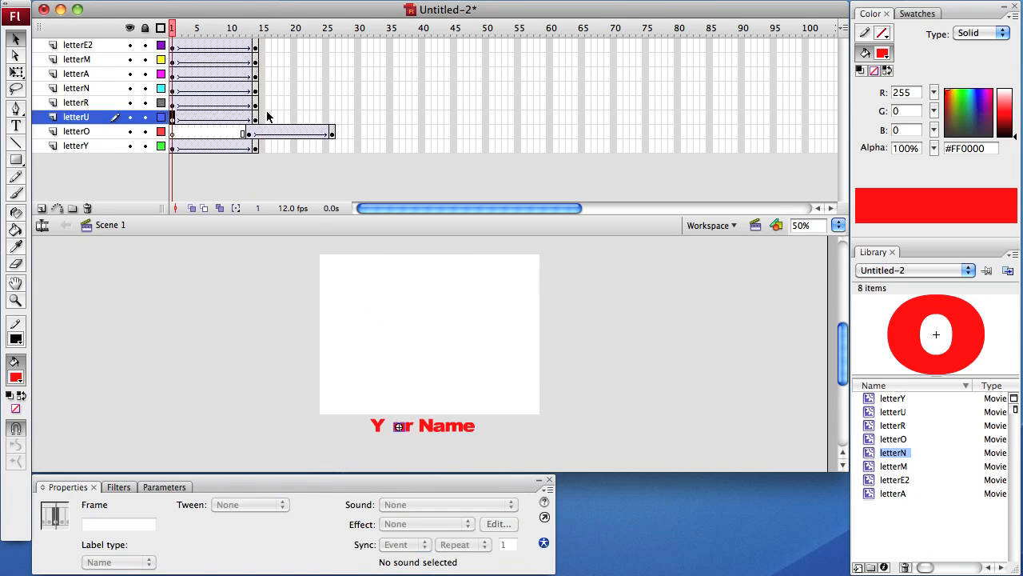
pyautogui.keyDown('shift'); pyautogui.click(256, 118); pyautogui.keyUp('shift')
pyautogui.moveTo(197, 126); pyautogui.dragTo(350, 130)
pyautogui.moveTo(347, 28); pyautogui.dragTo(250, 44)
# Shift the whole letterR tween to start at frame 37 and the whole letterN tween to start at frame 49.
pyautogui.click(174, 104)
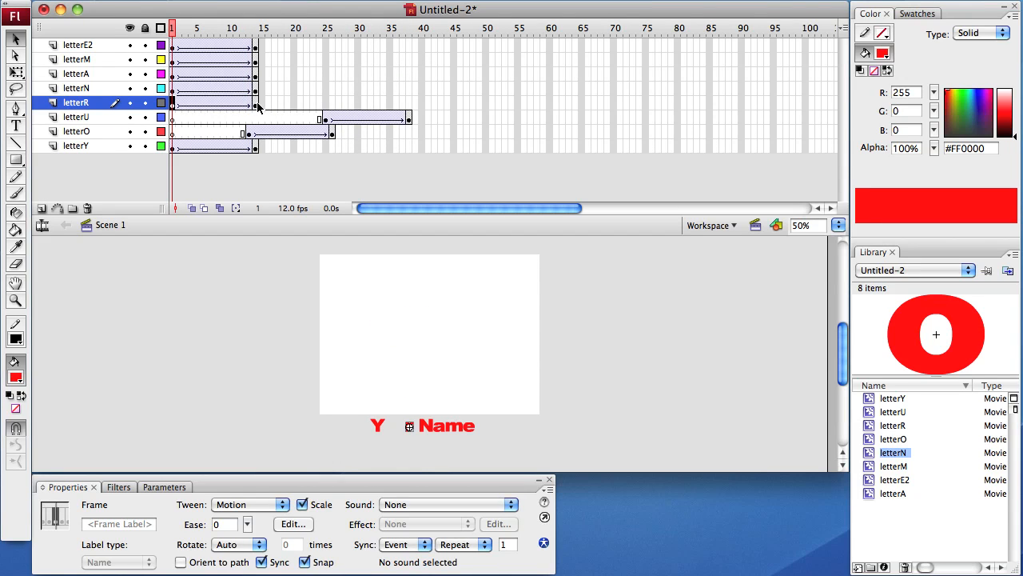
pyautogui.keyDown('shift'); pyautogui.click(256, 105); pyautogui.keyUp('shift')
pyautogui.moveTo(200, 104); pyautogui.dragTo(429, 105)
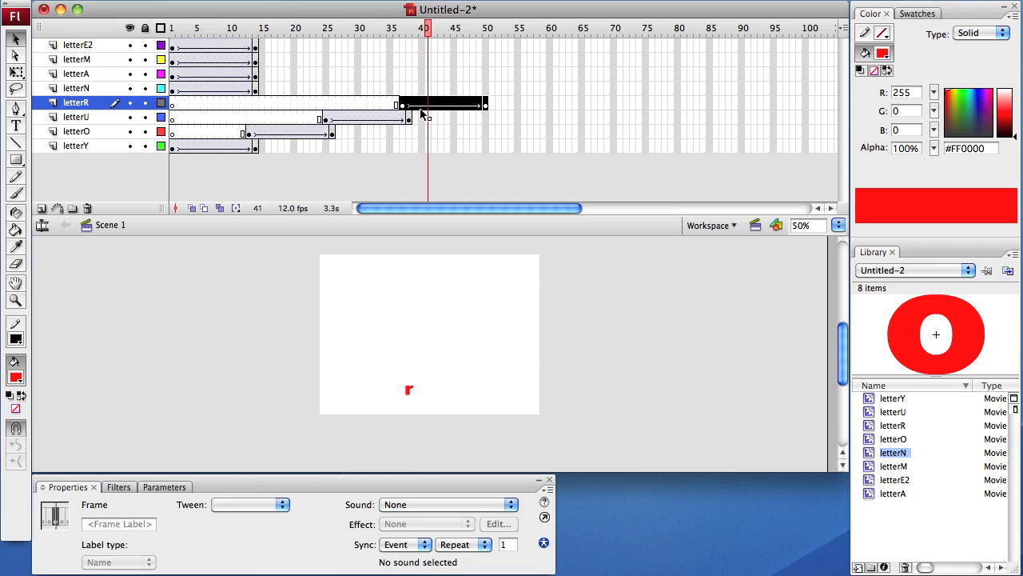
pyautogui.click(172, 91)
pyautogui.keyDown('shift'); pyautogui.click(255, 91); pyautogui.keyUp('shift')
pyautogui.moveTo(182, 92); pyautogui.dragTo(489, 90)
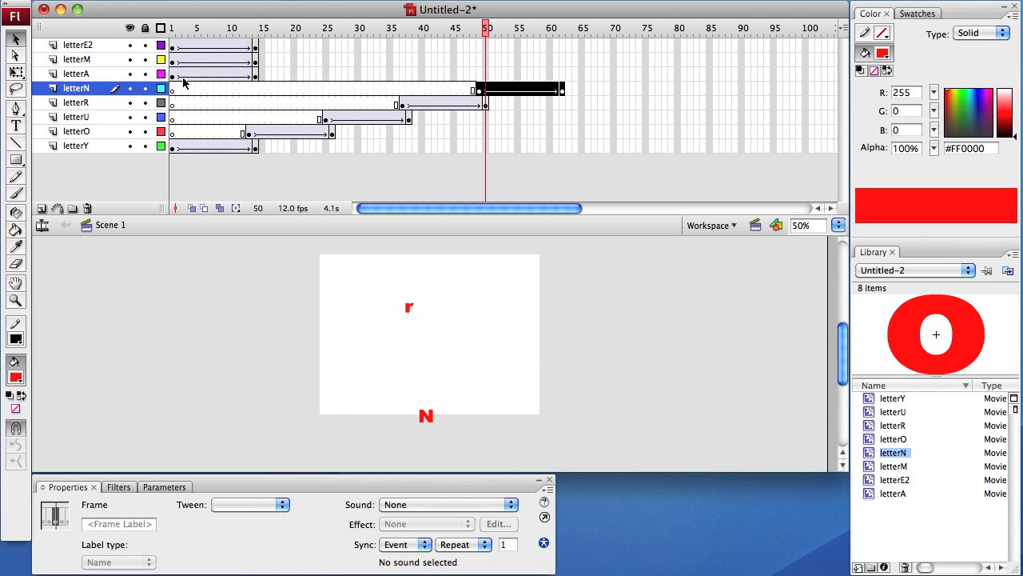
# Shift the whole letterA tween to start at frame 61 and the whole letterM tween to start at frame 73.
pyautogui.click(172, 75)
pyautogui.moveTo(254, 76); pyautogui.dragTo(566, 81)
pyautogui.click(173, 62)
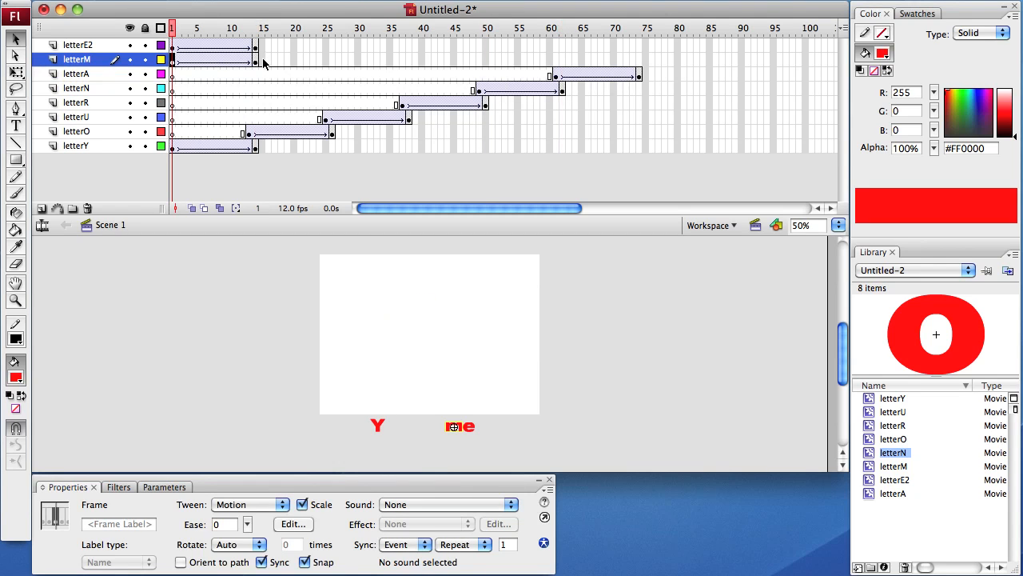
pyautogui.moveTo(257, 63); pyautogui.dragTo(681, 66)
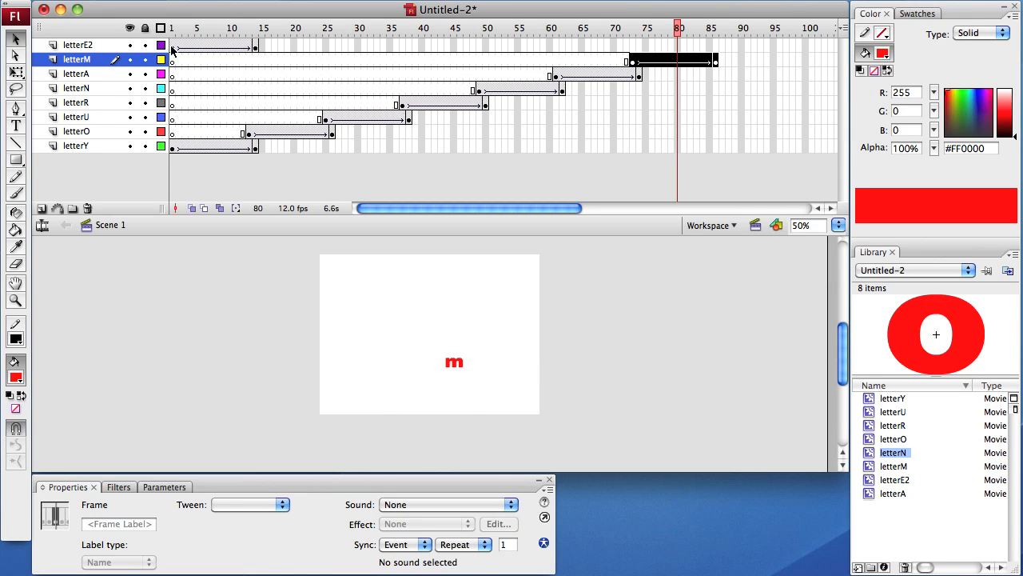
# Shift the whole letterE2 tween to start at frame 85, then test the movie and close its preview.
pyautogui.click(173, 48)
pyautogui.keyDown('shift'); pyautogui.click(257, 48); pyautogui.keyUp('shift')
pyautogui.moveTo(201, 50); pyautogui.dragTo(737, 54)
pyautogui.press('super+Return')
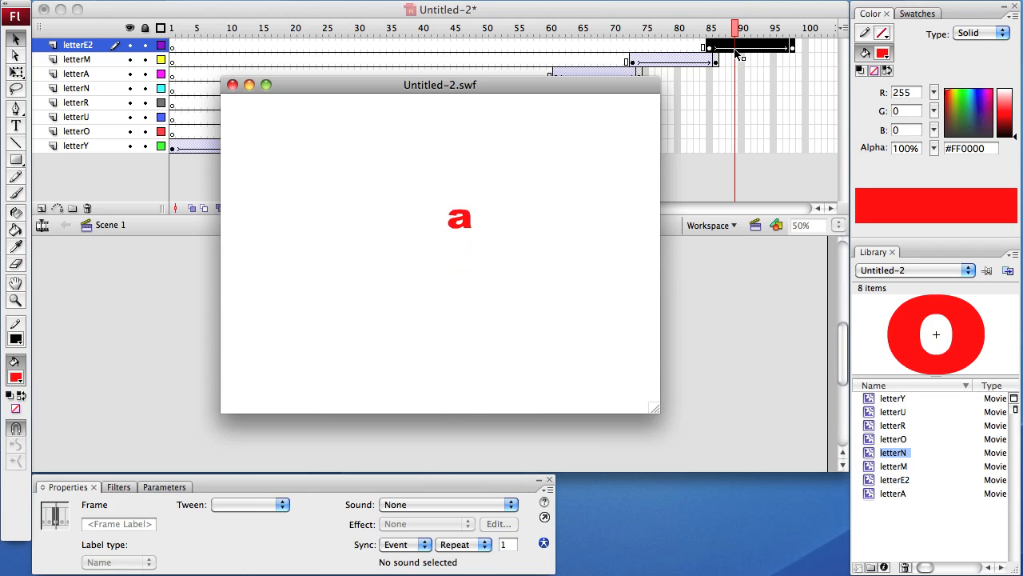
pyautogui.click(232, 85)
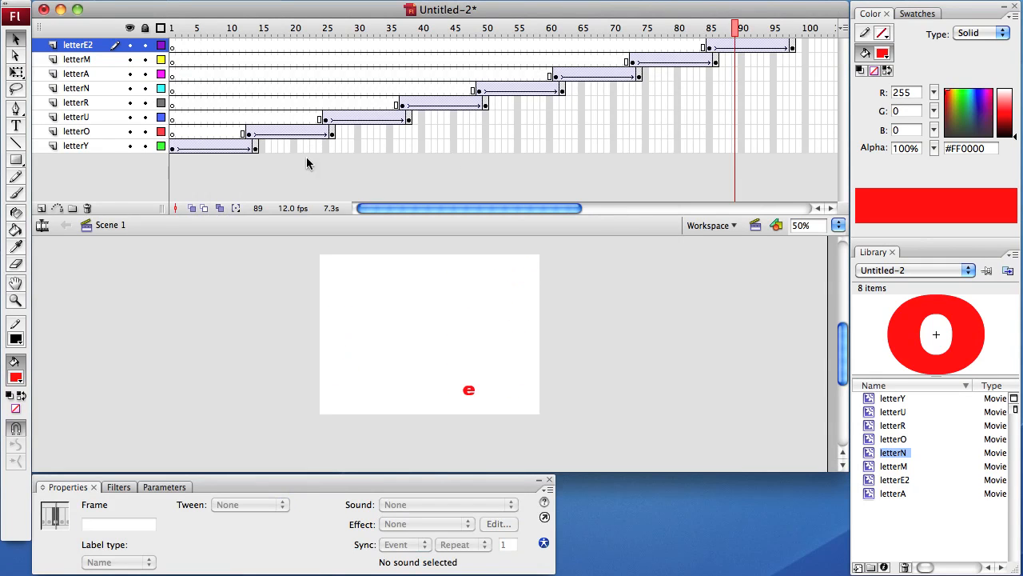
# Extend the other letter layers to frame 98, where the letterE2 tween ends, then test the movie and close its preview.
pyautogui.moveTo(789, 46); pyautogui.dragTo(790, 149)
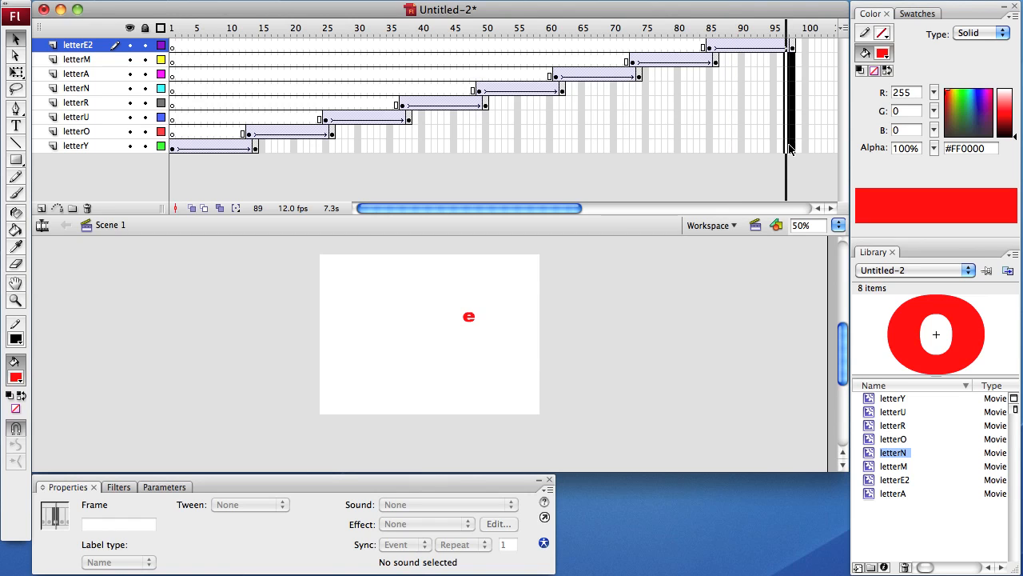
pyautogui.click(792, 151)
pyautogui.click(792, 151)
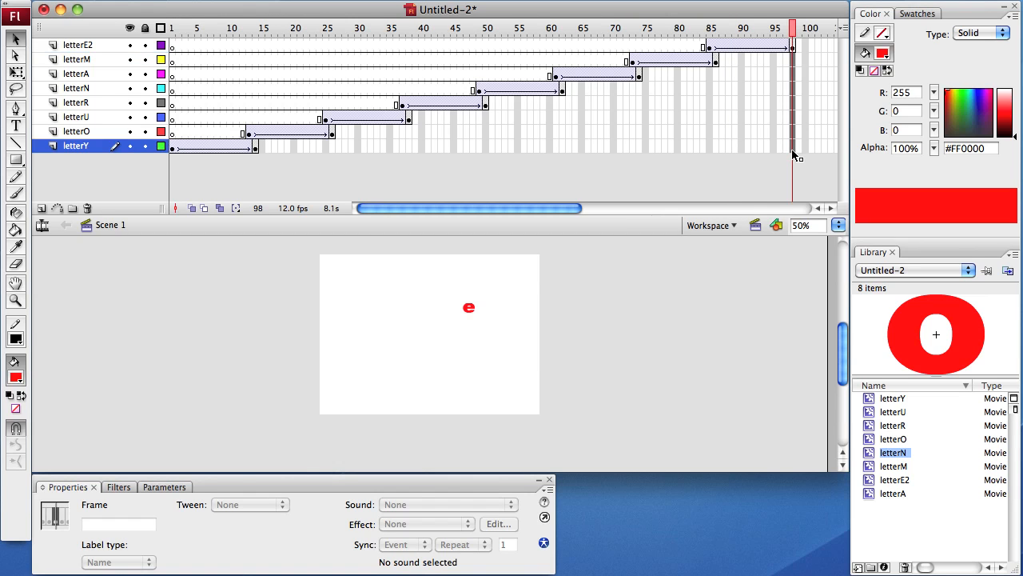
pyautogui.press('F5')
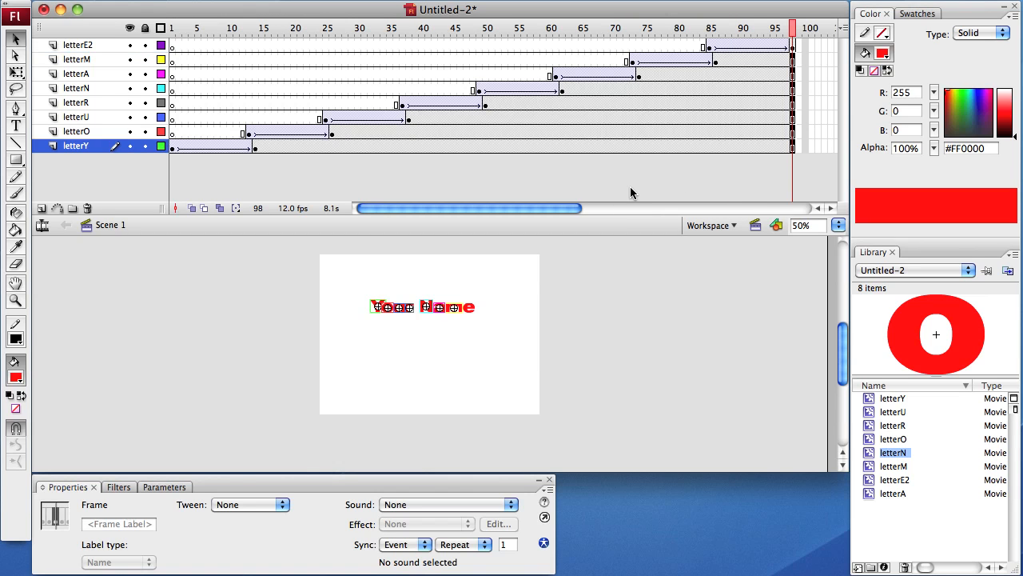
pyautogui.press('super+Return')
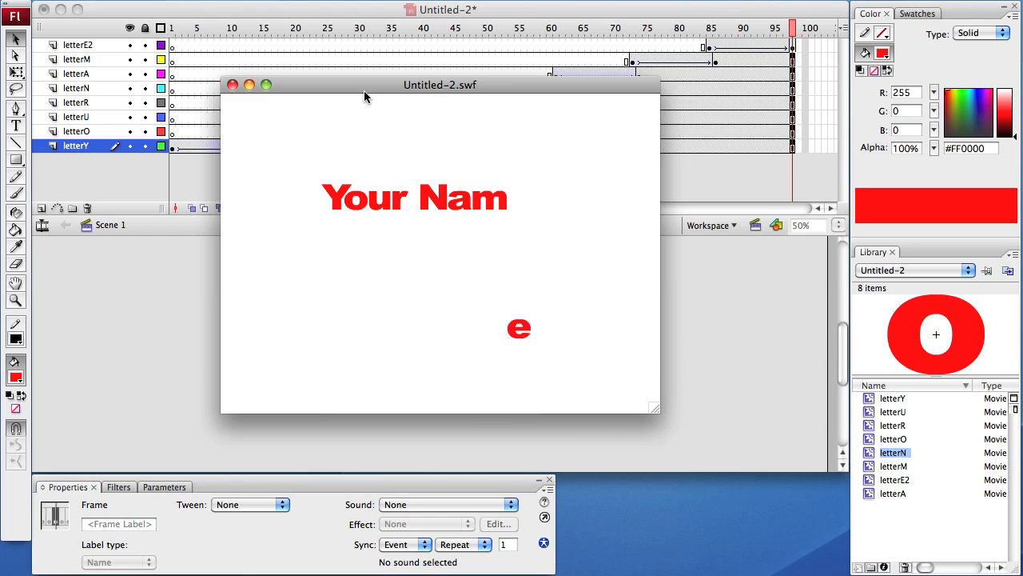
pyautogui.click(231, 84)
# Extend all eight letter layers to frame 110.
pyautogui.moveTo(549, 209); pyautogui.dragTo(579, 210)
pyautogui.moveTo(403, 48); pyautogui.dragTo(402, 152)
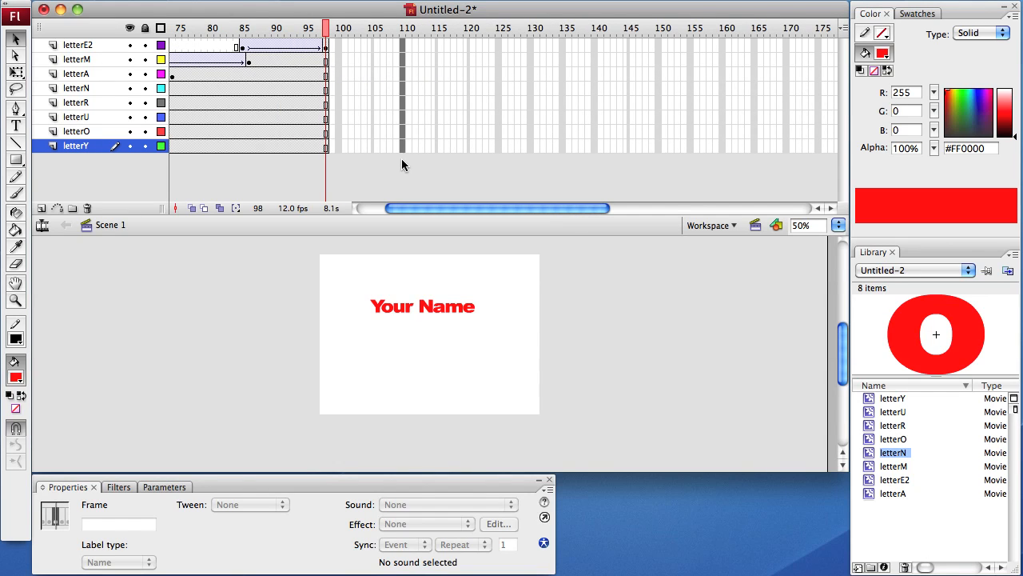
pyautogui.press('F6')
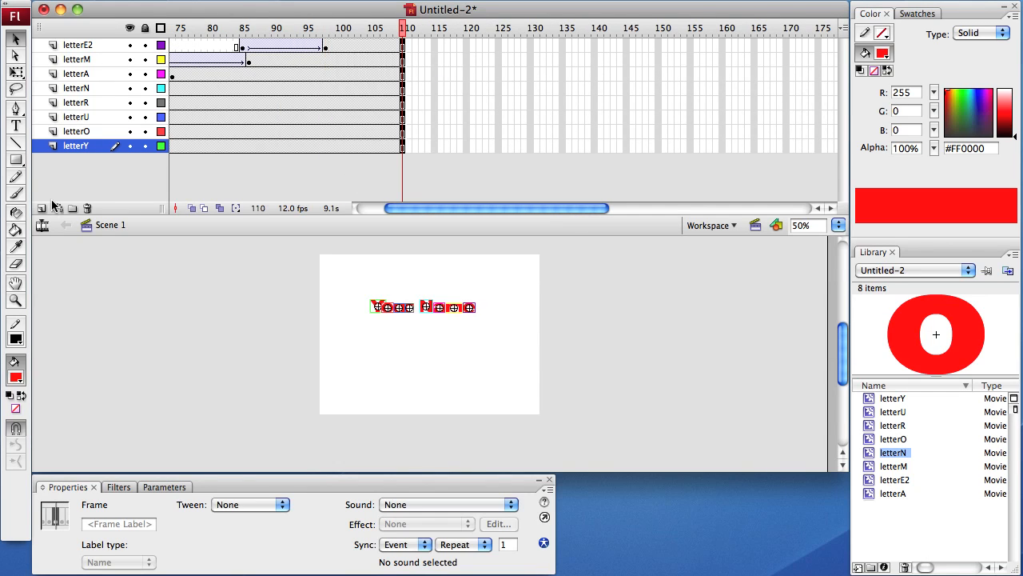
# Add a new layer above letterE2 and name it "actions".
pyautogui.click(103, 47)
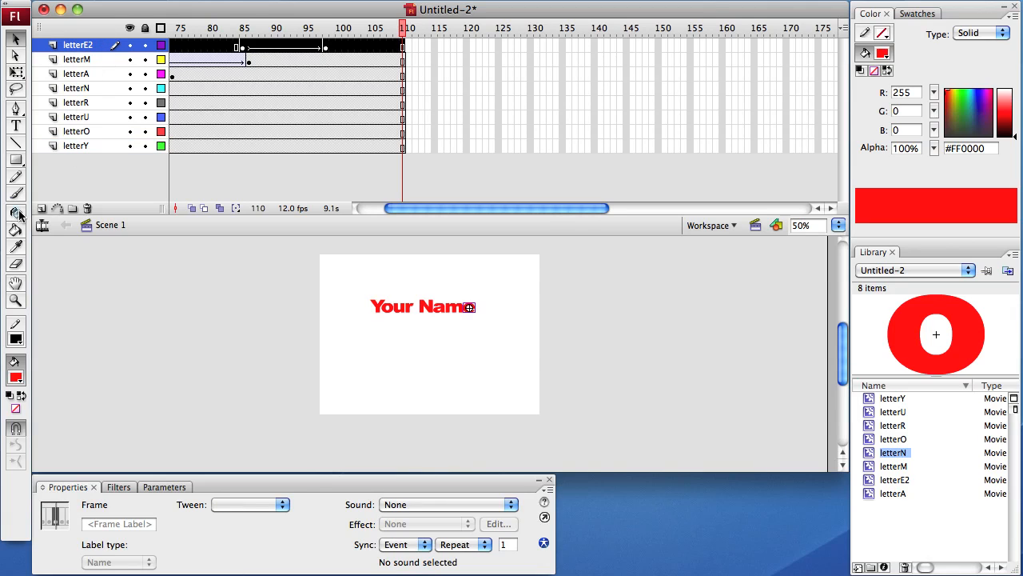
pyautogui.click(41, 209)
pyautogui.doubleClick(68, 45)
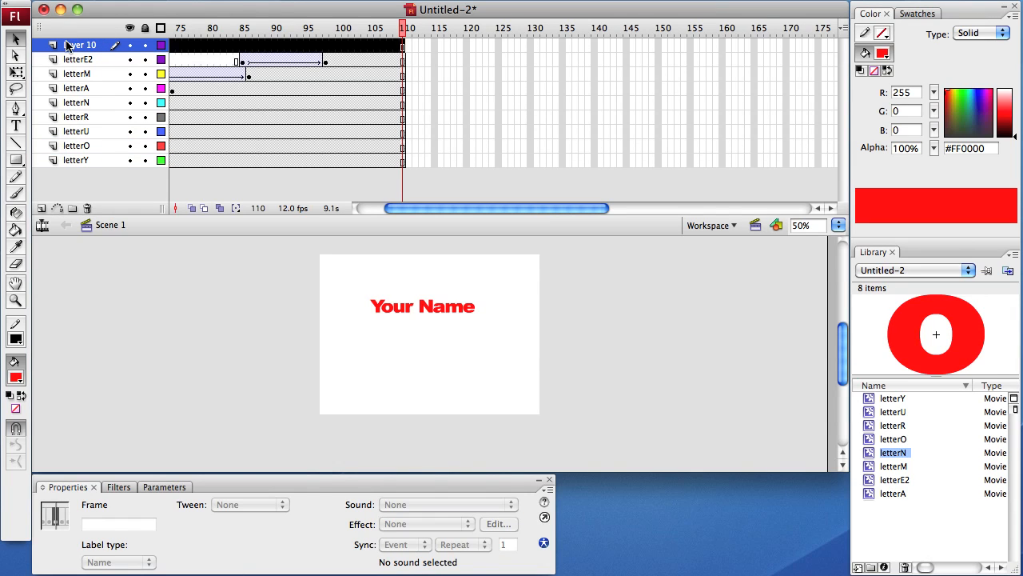
pyautogui.write('ad')
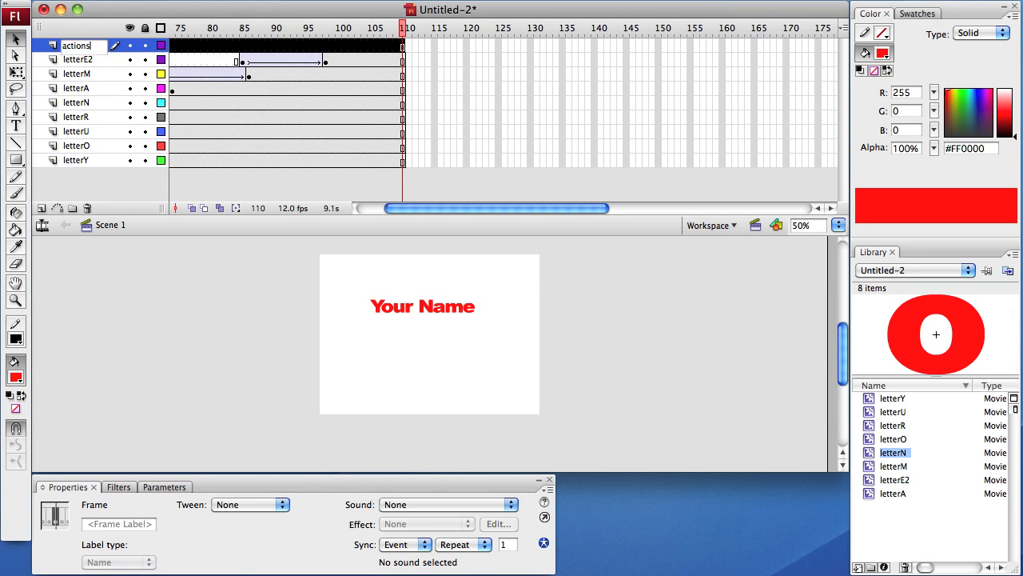
pyautogui.click(363, 308)
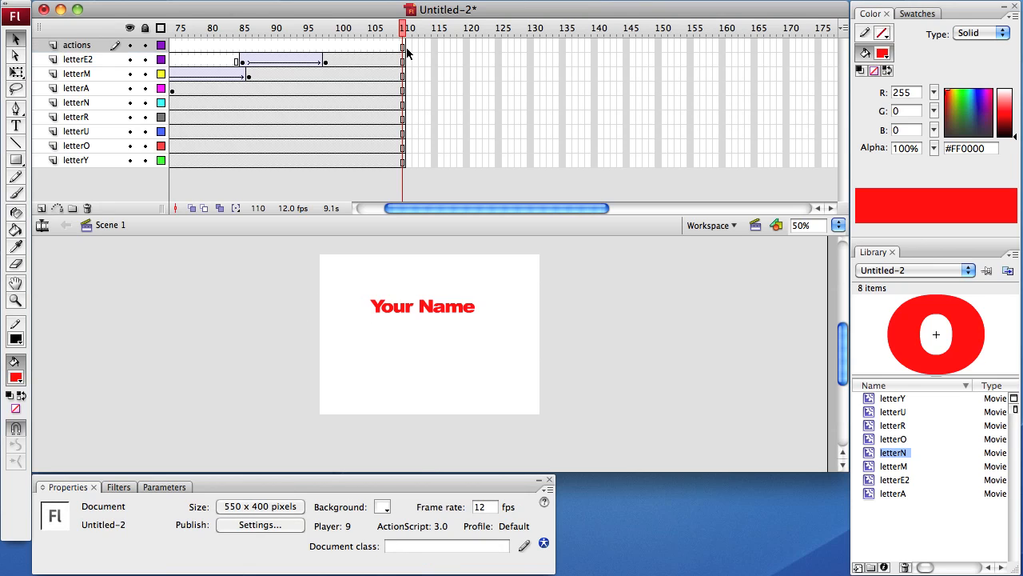
# Insert a blank keyframe at frame 110 of the actions layer with the script stop(); and test the movie.
pyautogui.click(403, 45)
pyautogui.press('F7')
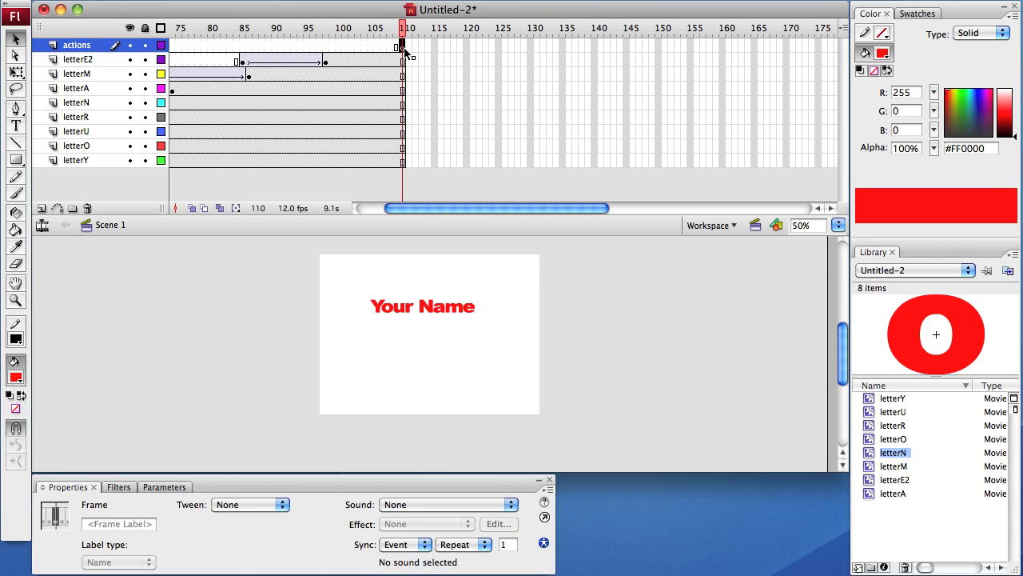
pyautogui.press('F9')
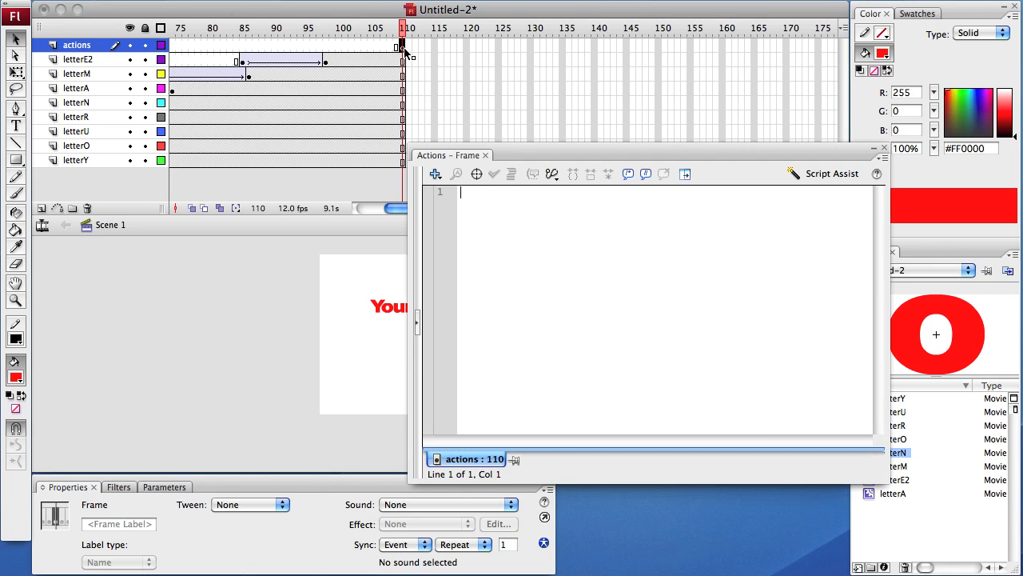
pyautogui.write('stop();')
pyautogui.press('super+Return')
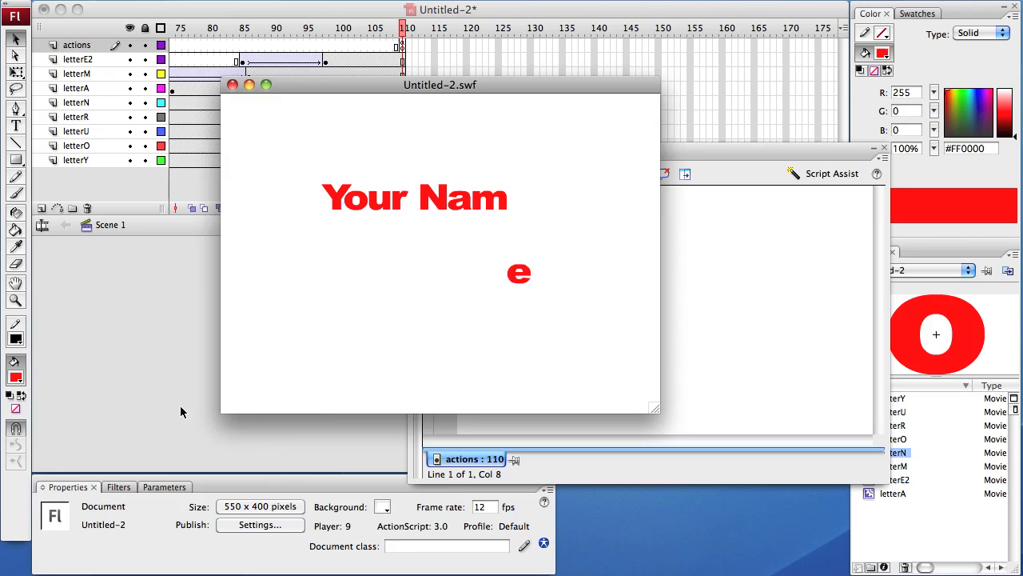
pyautogui.click(231, 84)
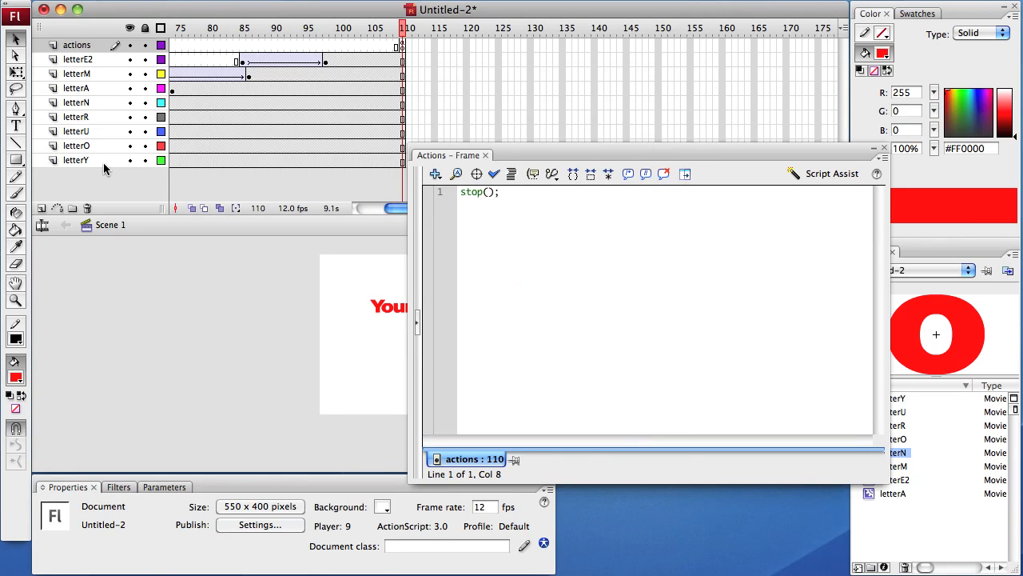
# Add a new layer beneath letterY, name it "background", and close the script editor.
pyautogui.click(76, 160)
pyautogui.click(42, 209)
pyautogui.moveTo(103, 163); pyautogui.dragTo(88, 182)
pyautogui.doubleClick(77, 180)
pyautogui.write('background')
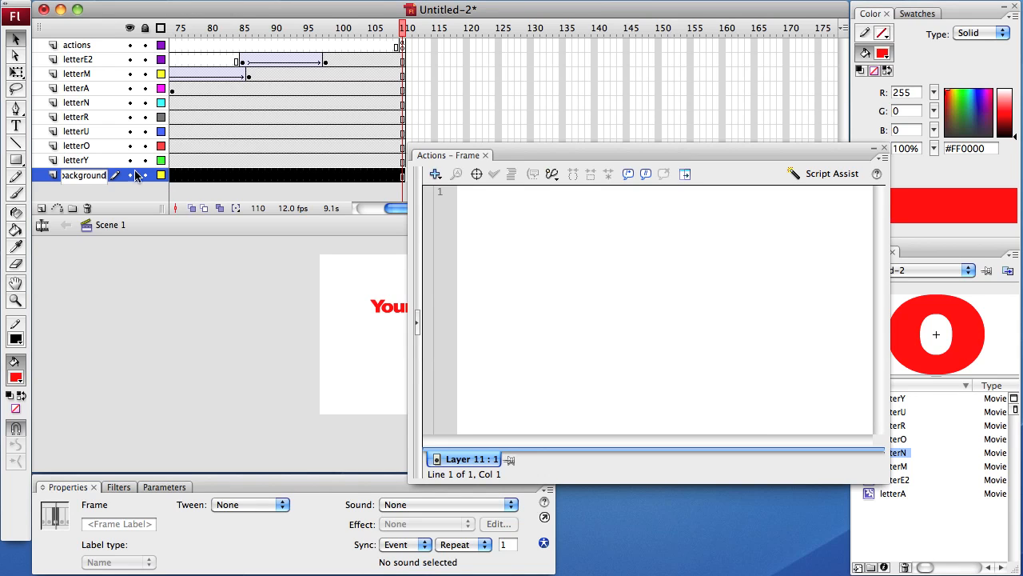
pyautogui.click(484, 155)
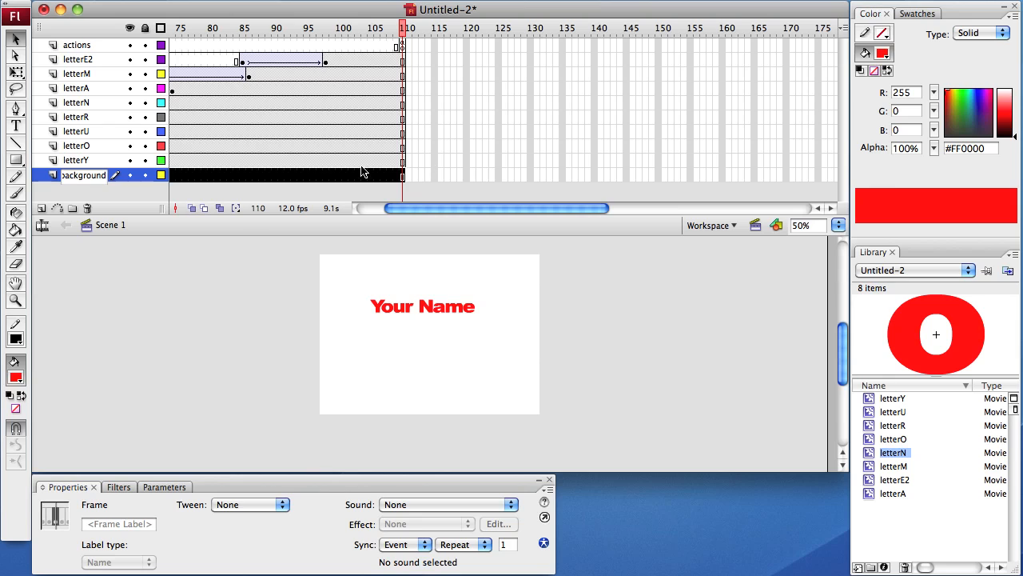
pyautogui.press('Return')
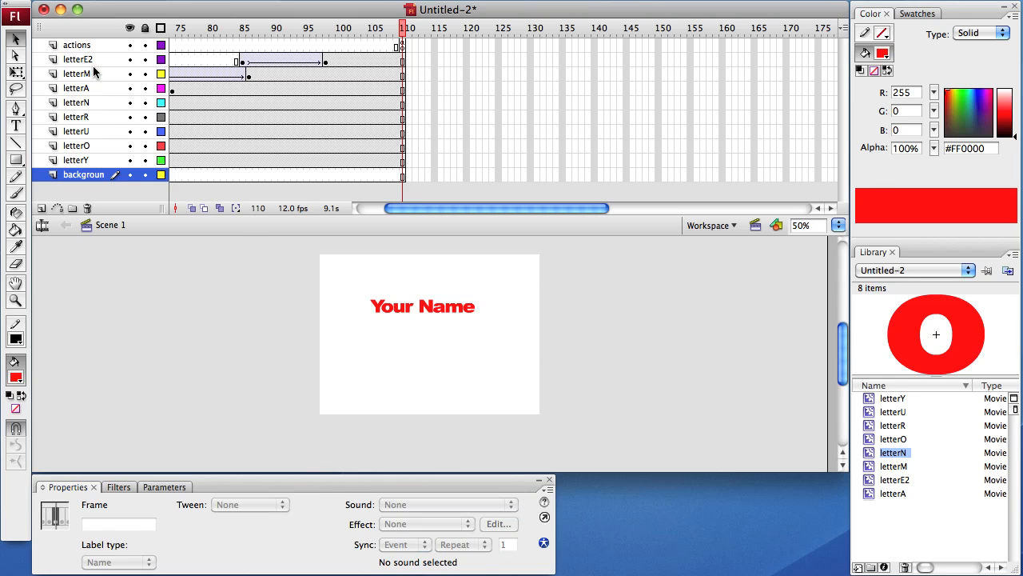
# Create a layer folder between the actions and letterE2 layers and name it "letters".
pyautogui.keyDown('shift'); pyautogui.click(94, 59); pyautogui.keyUp('shift')
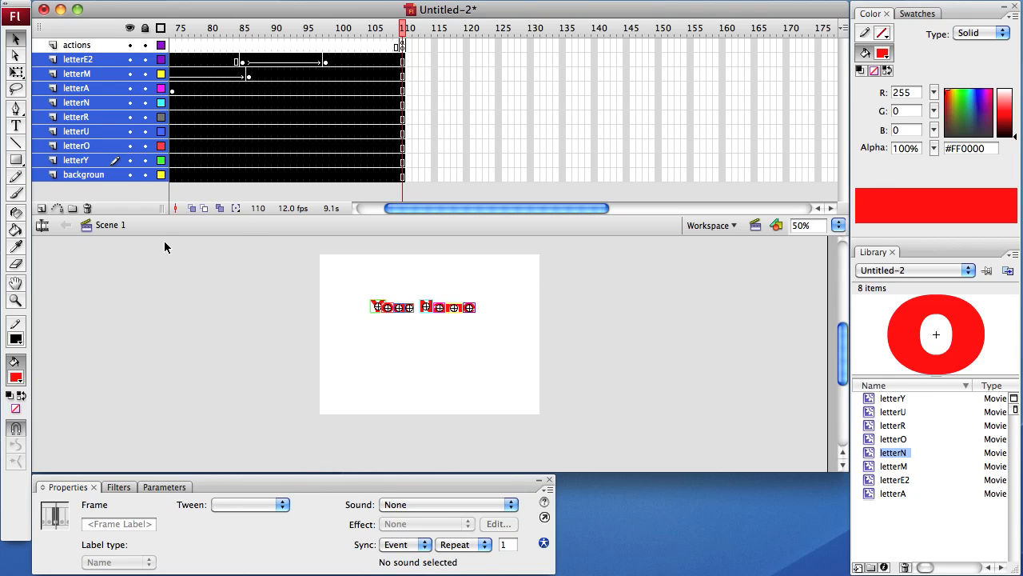
pyautogui.click(73, 209)
pyautogui.moveTo(77, 160); pyautogui.dragTo(81, 59)
pyautogui.doubleClick(76, 59)
pyautogui.write('lett')
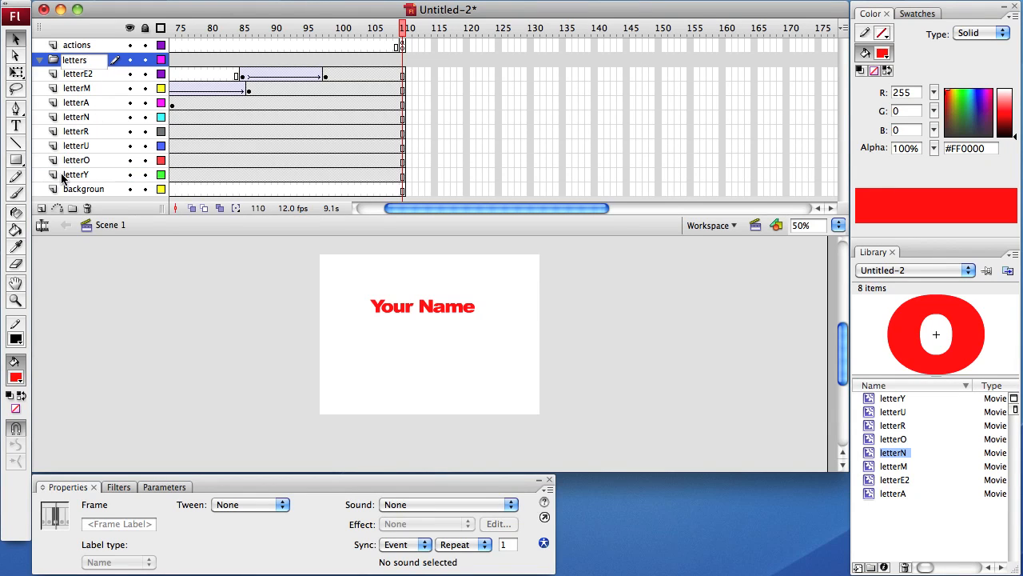
pyautogui.write('ers')
pyautogui.click(81, 54)
# Move all the letter layers from letterE2 to letterY into the letters folder and collapse it.
pyautogui.click(79, 73)
pyautogui.keyDown('shift'); pyautogui.click(73, 171); pyautogui.keyUp('shift')
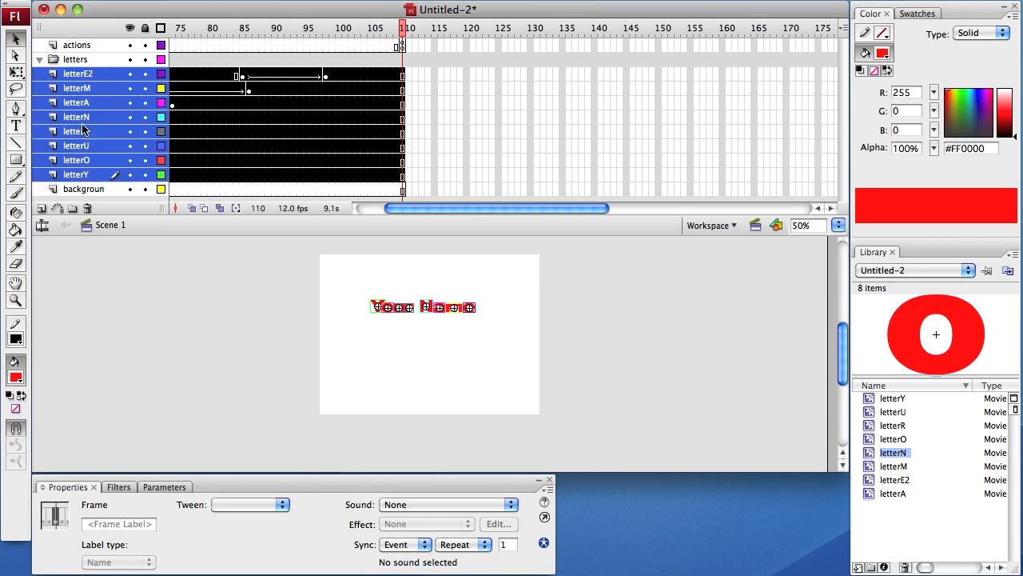
pyautogui.moveTo(77, 71)
pyautogui.mouseDown()
pyautogui.moveTo(84, 83)
pyautogui.moveTo(83, 74)
pyautogui.mouseUp()
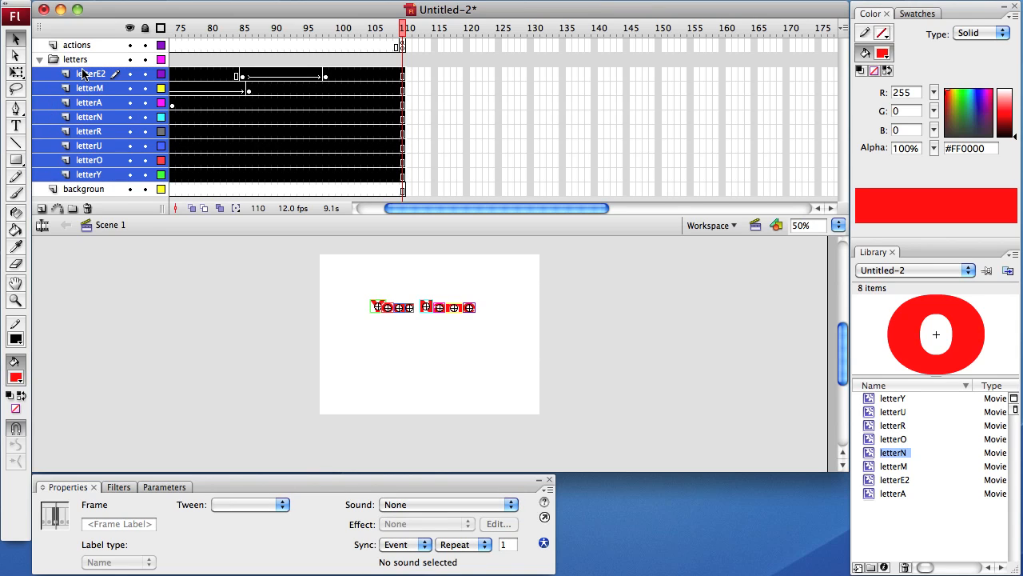
pyautogui.click(38, 60)
pyautogui.click(155, 119)
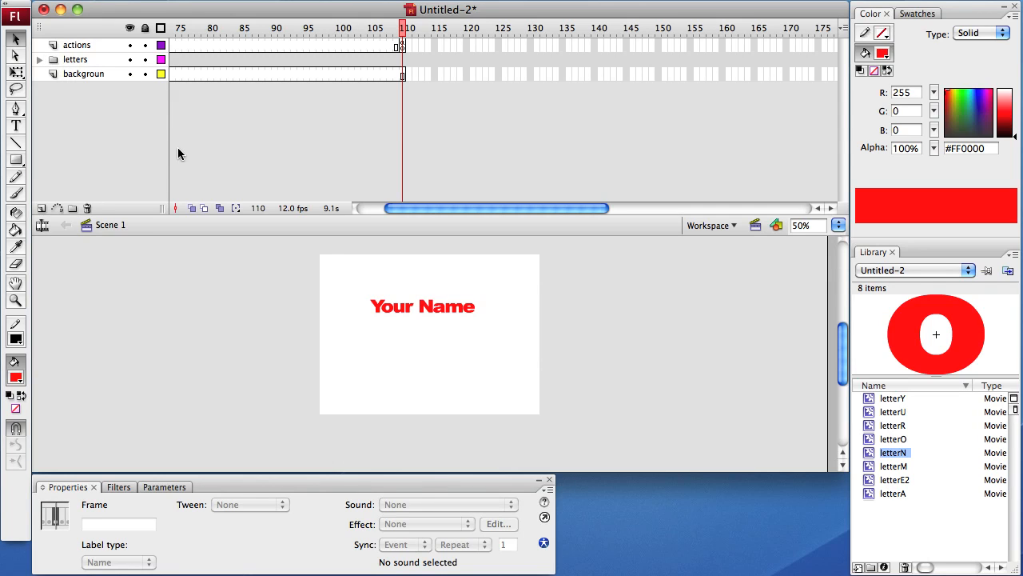
# Lock the letters folder and the actions layer.
pyautogui.click(145, 59)
pyautogui.click(145, 45)
pyautogui.click(321, 312)
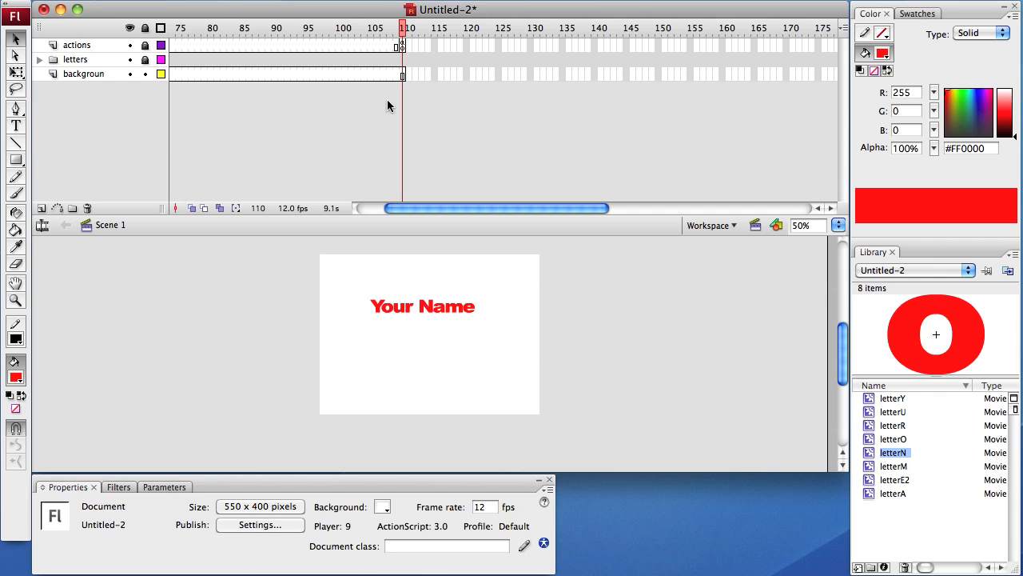
# Draw a rectangle with a white-to-black linear gradient fill, slightly larger than the stage, on frame 1 of the background layer.
pyautogui.moveTo(433, 208); pyautogui.dragTo(312, 195)
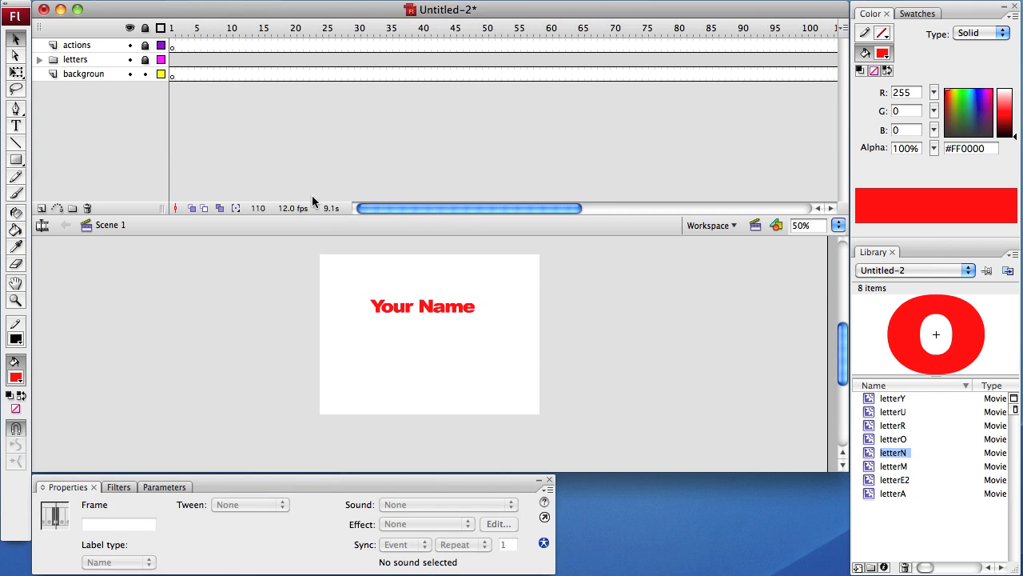
pyautogui.click(173, 73)
pyautogui.click(18, 160)
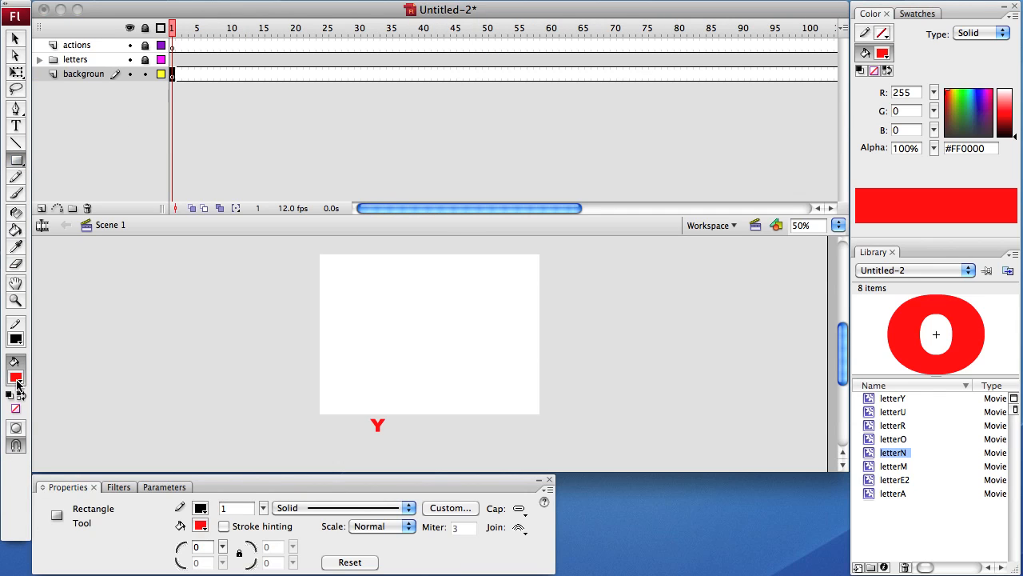
pyautogui.click(16, 380)
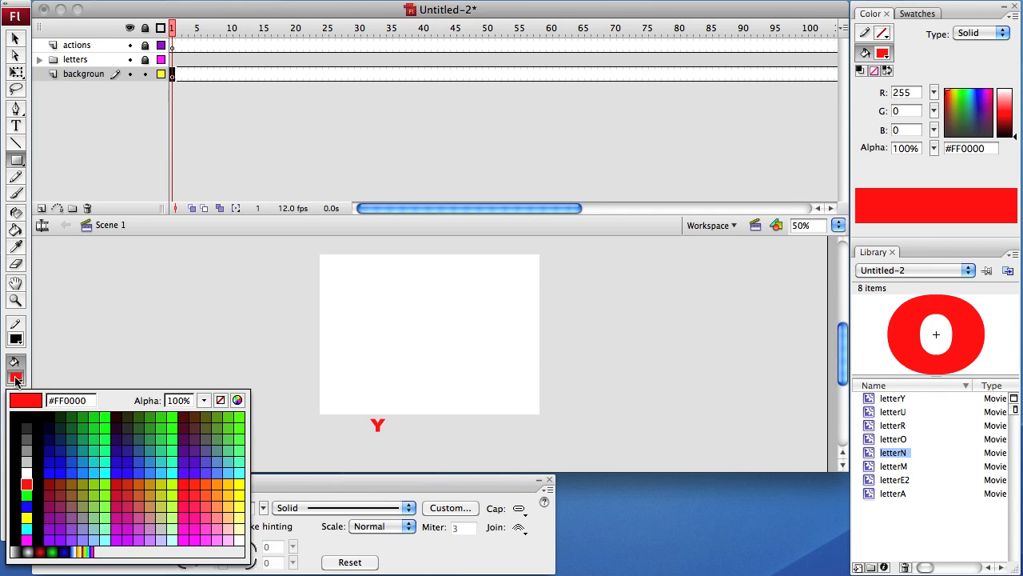
pyautogui.click(16, 546)
pyautogui.moveTo(316, 250); pyautogui.dragTo(542, 417)
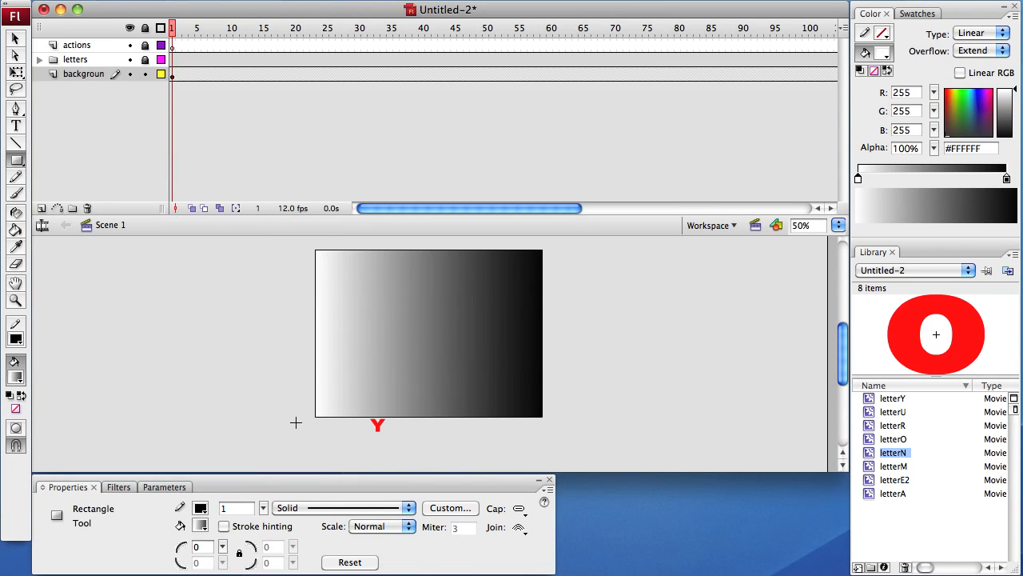
pyautogui.press('v')
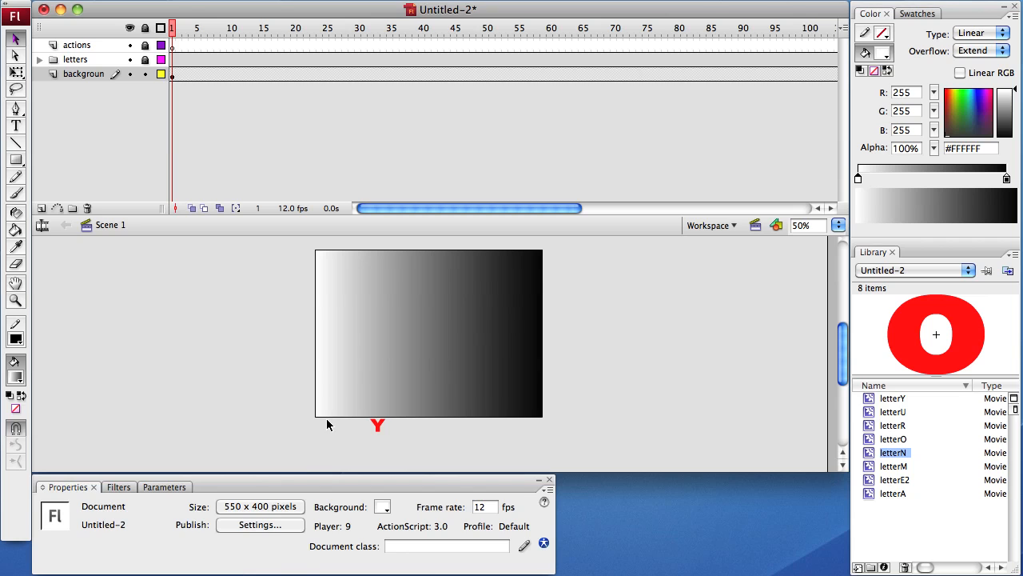
# Delete the black outline around the background rectangle, keeping its gradient fill.
pyautogui.click(327, 417)
pyautogui.click(335, 429)
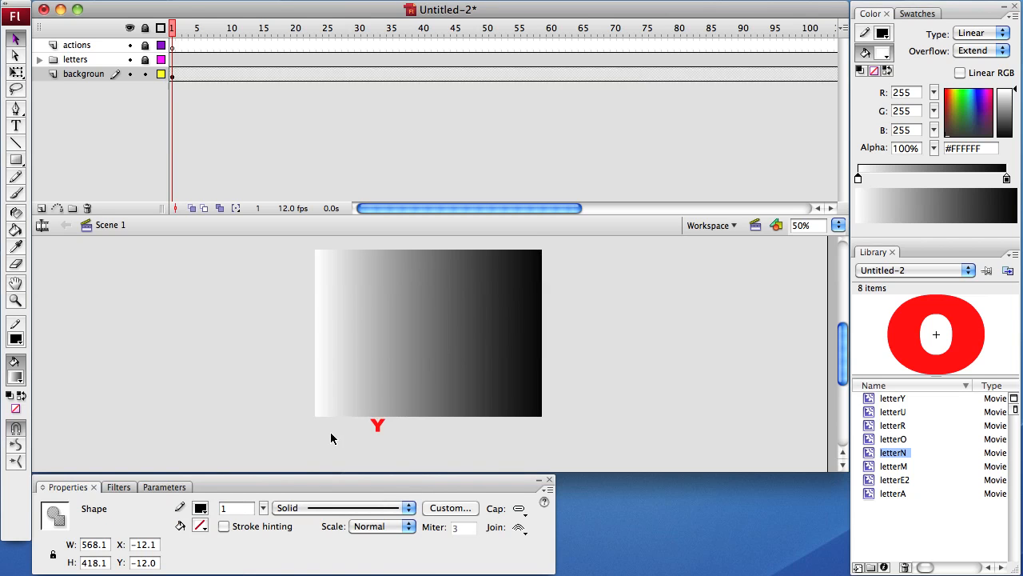
# Rotate the background's gradient 90° with Gradient Transform so white is at the top, and fit it to the rectangle's height.
pyautogui.click(419, 348)
pyautogui.click(18, 72)
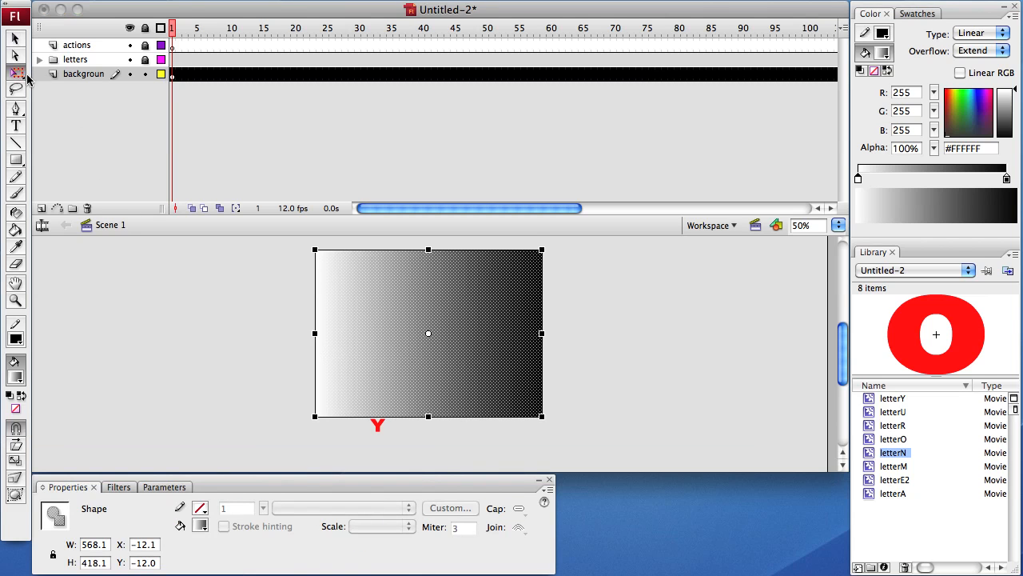
pyautogui.moveTo(17, 72); pyautogui.dragTo(99, 112)
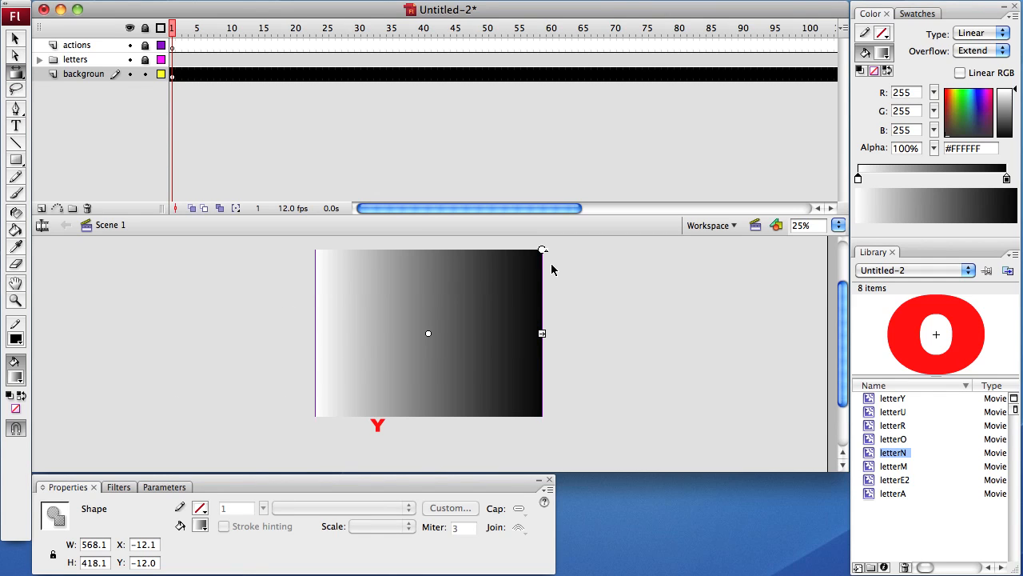
pyautogui.press('super+minus')
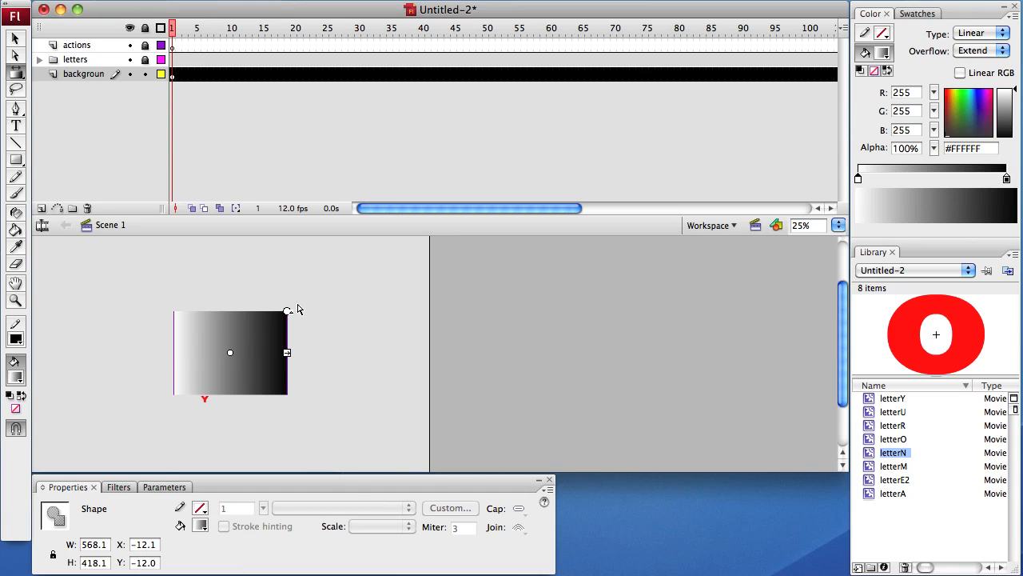
pyautogui.moveTo(290, 314); pyautogui.dragTo(316, 479)
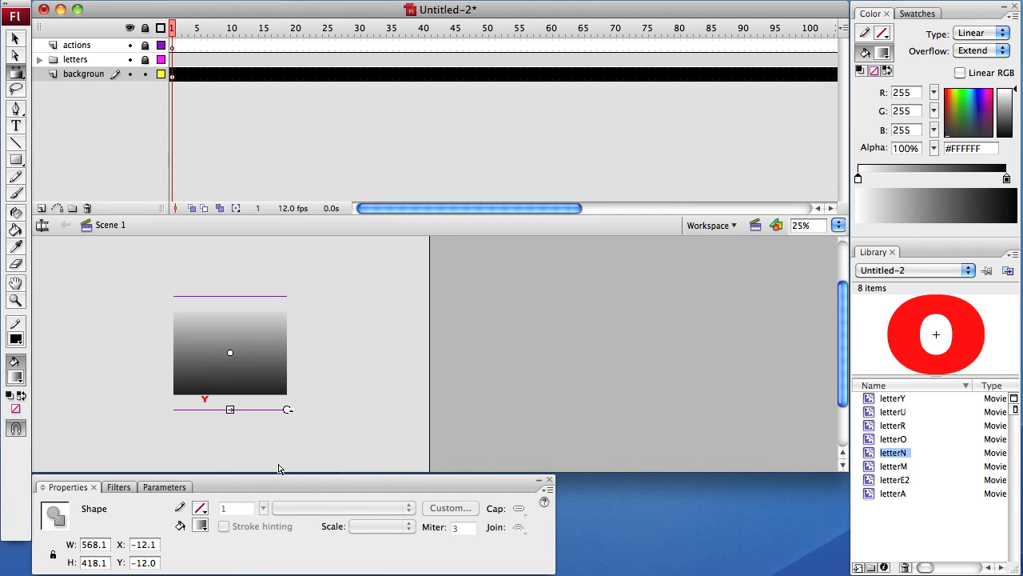
pyautogui.moveTo(230, 411); pyautogui.dragTo(230, 395)
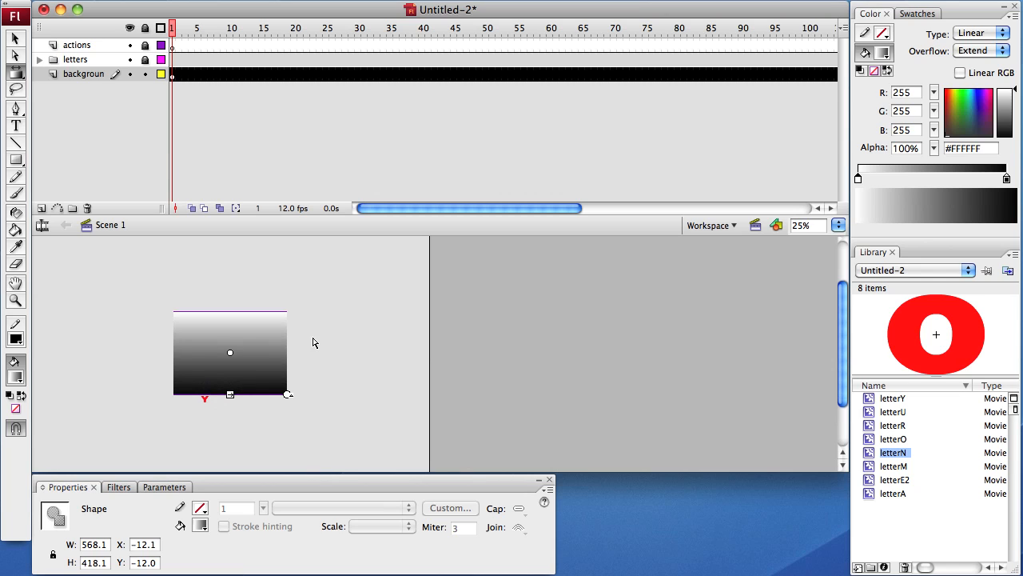
# Recolor the background gradient from yellow #FFFF00 to orange #FFCC33, and test the movie.
pyautogui.click(858, 180)
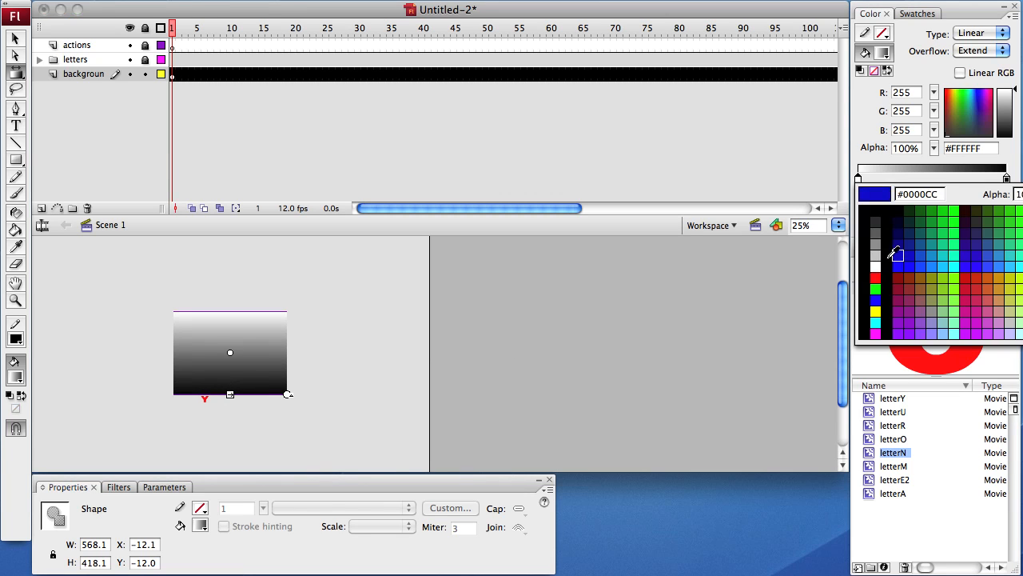
pyautogui.click(876, 311)
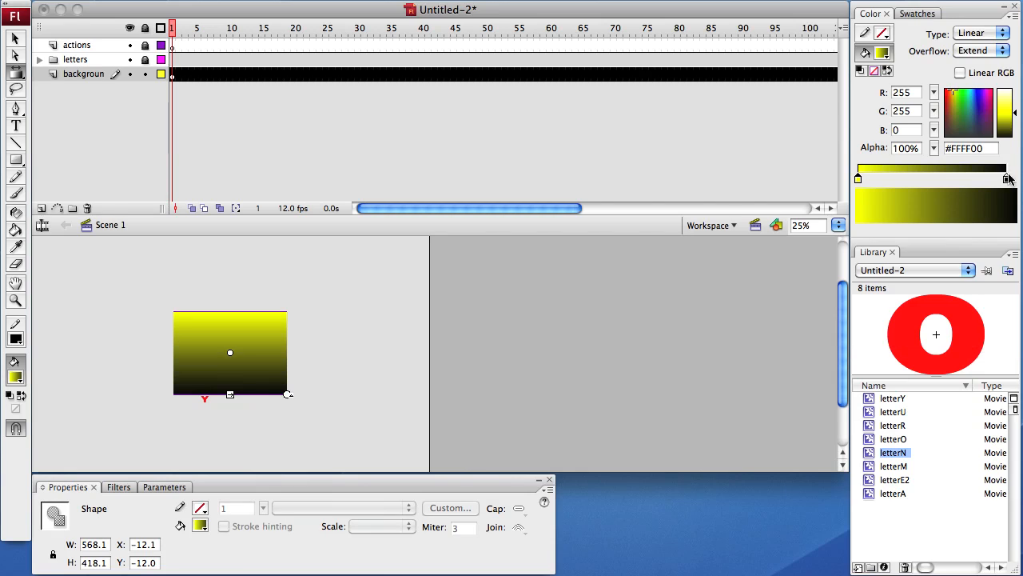
pyautogui.click(1006, 179)
pyautogui.click(1007, 180)
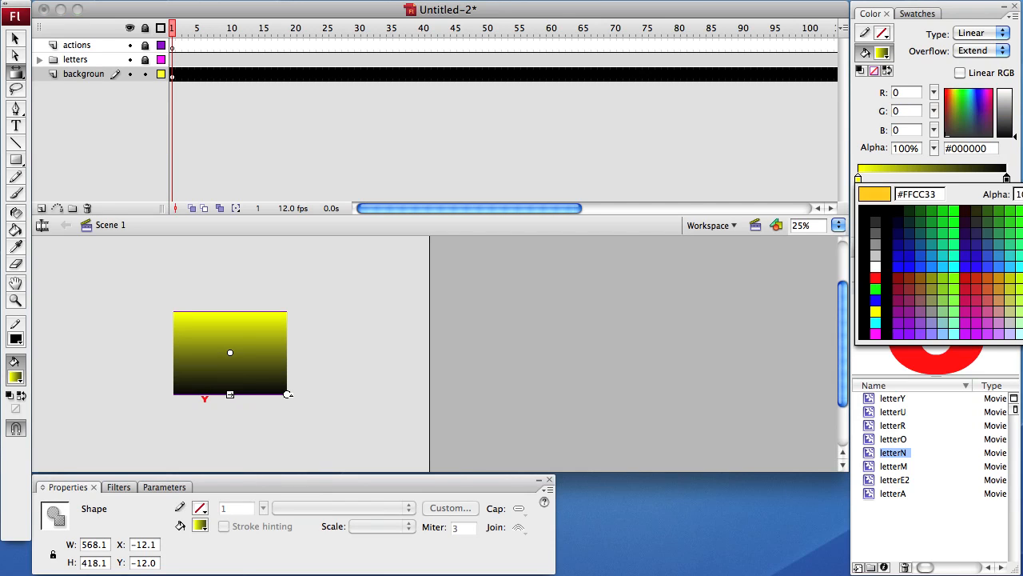
pyautogui.click(1022, 290)
pyautogui.click(382, 336)
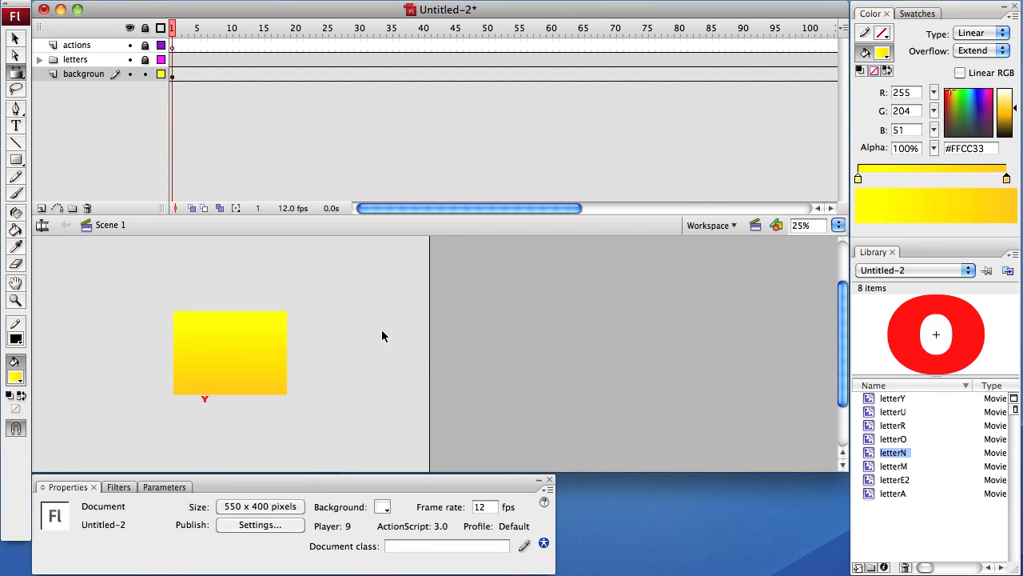
pyautogui.press('super+Return')
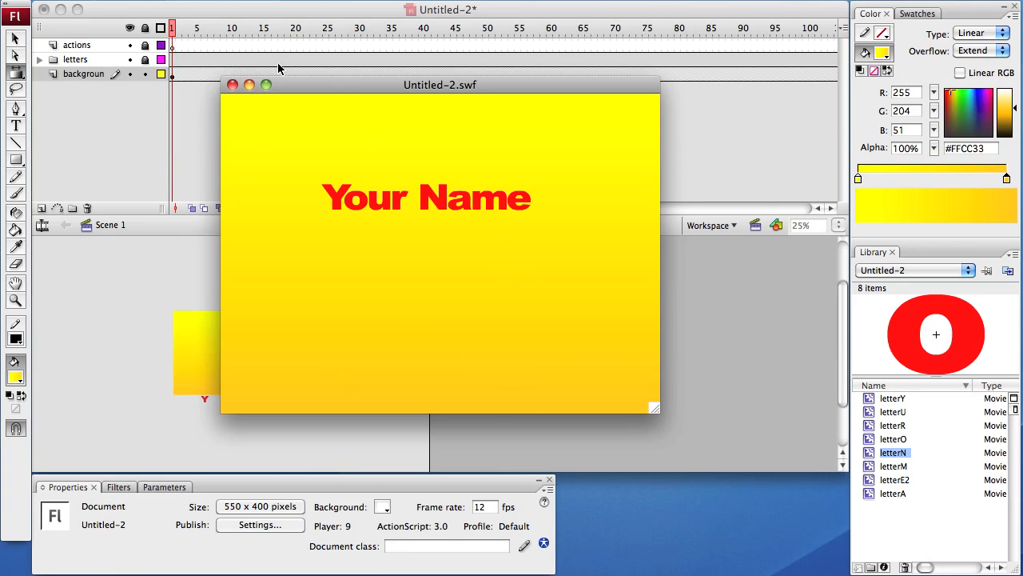
pyautogui.click(232, 85)
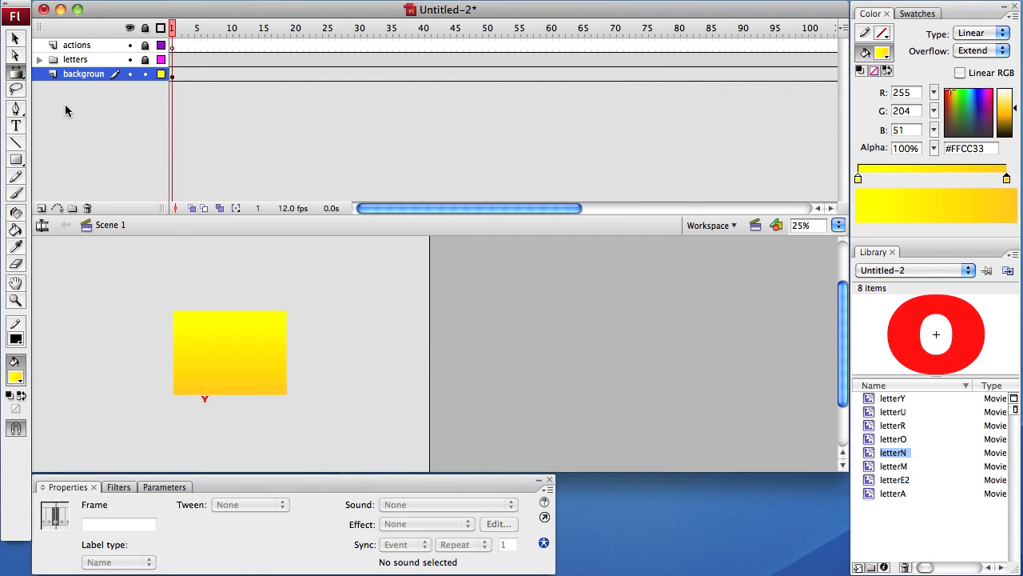
# Add a new layer above the letters folder with a blank keyframe at frame 98, where the last letter's tween ends.
pyautogui.click(39, 60)
pyautogui.moveTo(500, 209)
pyautogui.mouseDown()
pyautogui.moveTo(546, 211)
pyautogui.moveTo(516, 215)
pyautogui.mouseUp()
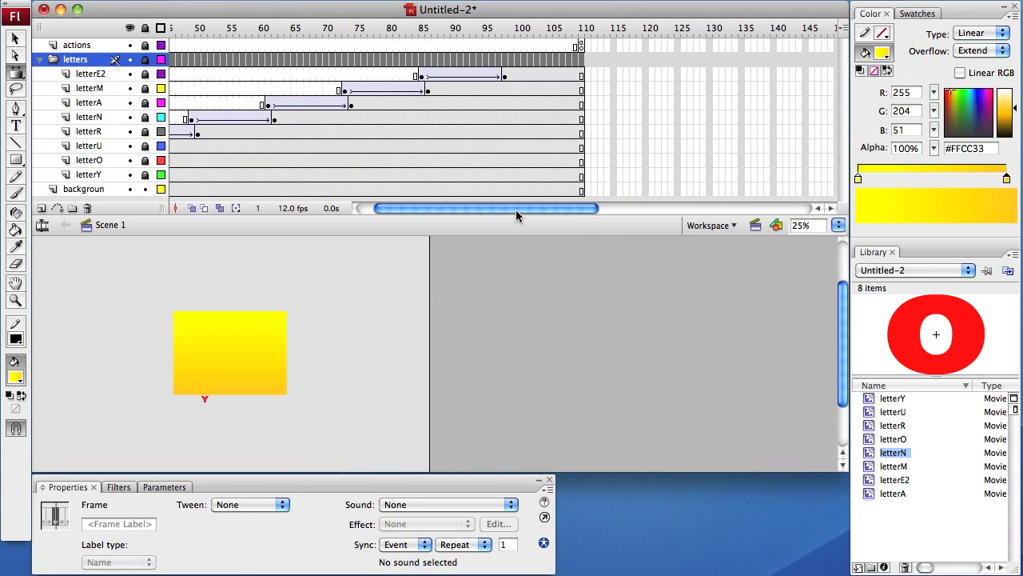
pyautogui.click(505, 28)
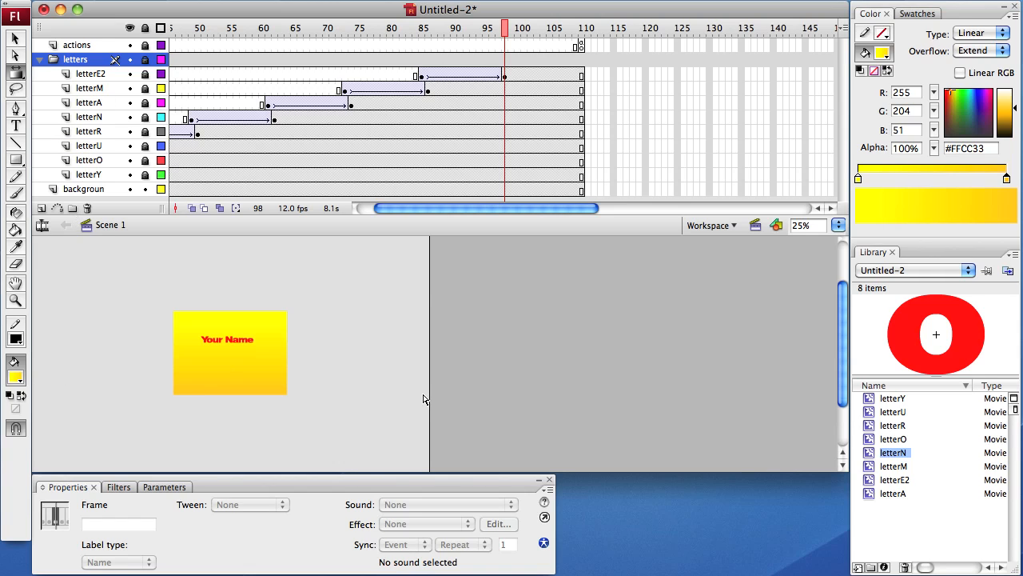
pyautogui.click(95, 75)
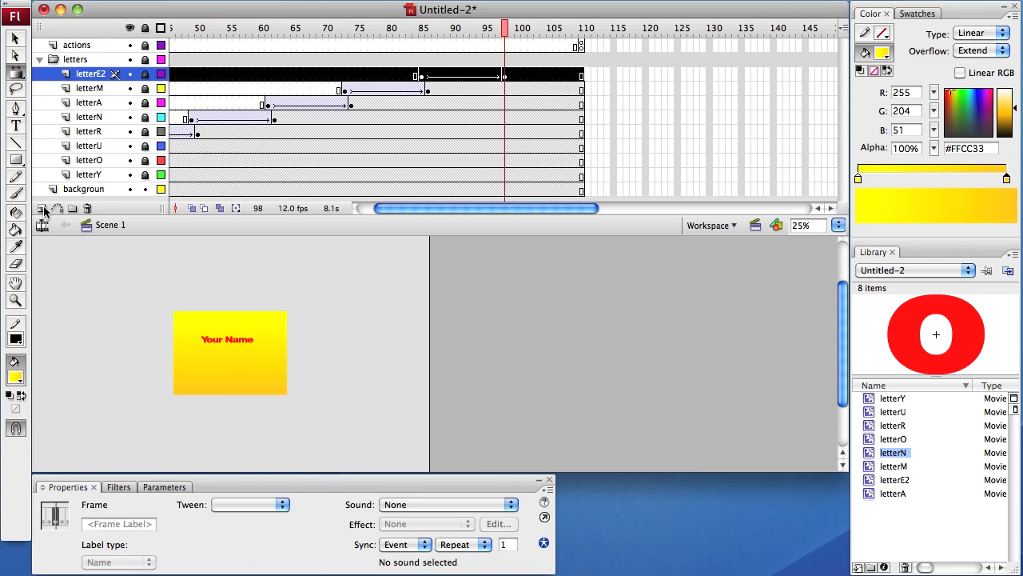
pyautogui.click(76, 60)
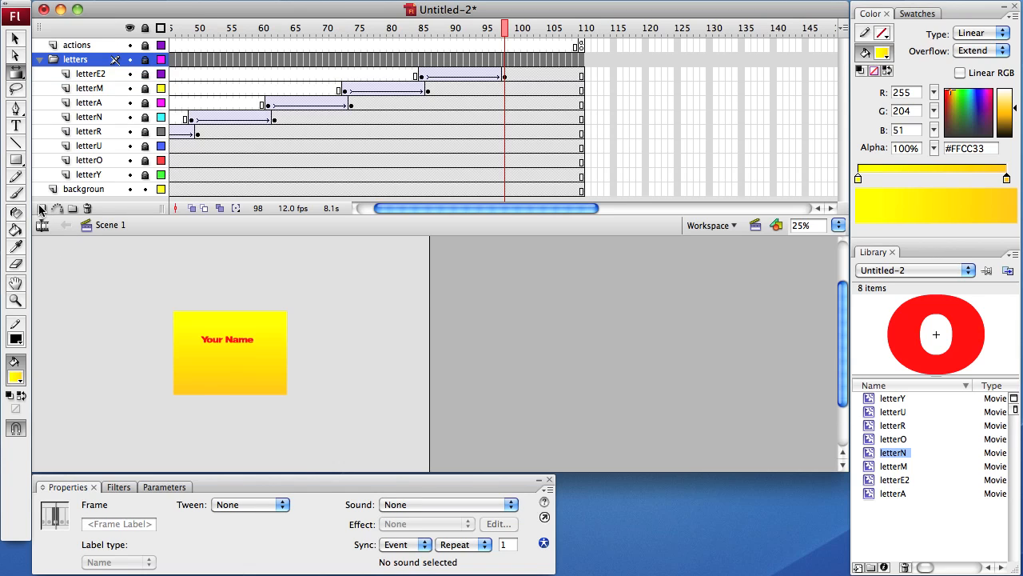
pyautogui.click(41, 207)
pyautogui.click(503, 60)
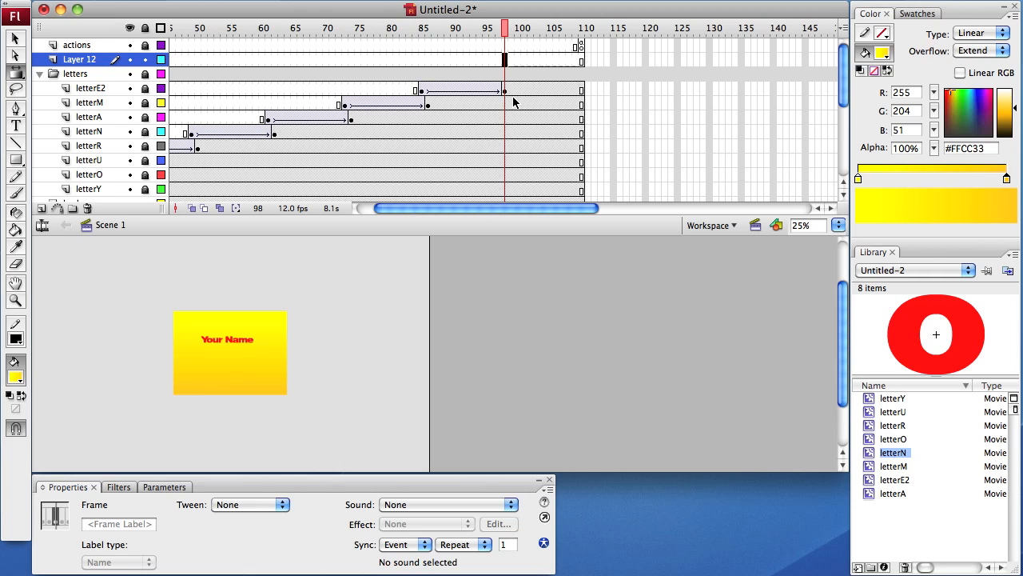
pyautogui.press('F7')
# Extend all layers by 11 frames so the timeline ends at frame 121.
pyautogui.click(538, 33)
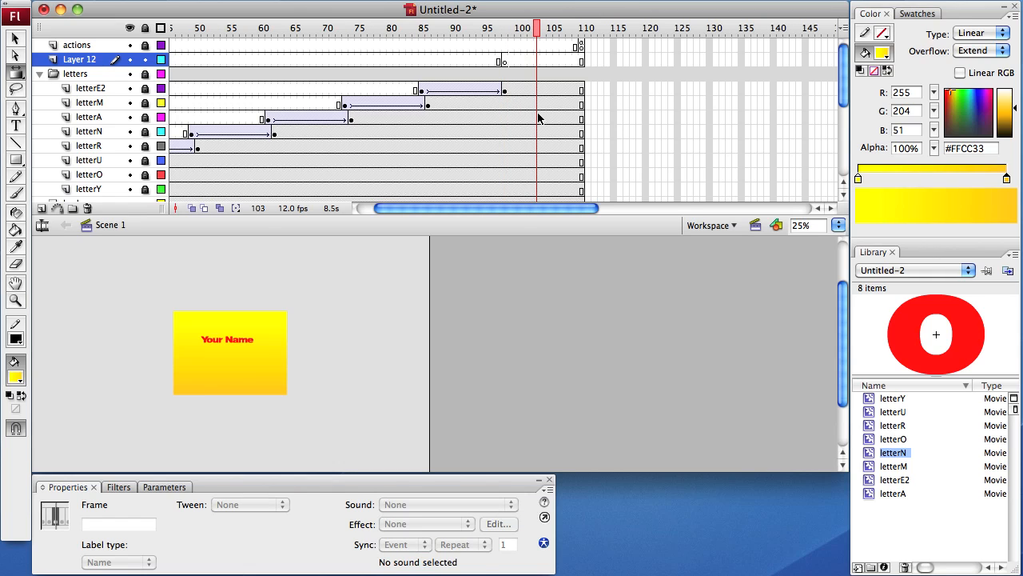
pyautogui.moveTo(541, 30); pyautogui.dragTo(532, 30)
pyautogui.press('F5')
pyautogui.press('F5')
pyautogui.press('F5')
pyautogui.press('F5')
pyautogui.press('F5')
pyautogui.press('F5')
pyautogui.press('F5')
pyautogui.press('F5')
pyautogui.press('F5')
pyautogui.press('F5')
pyautogui.press('F5')
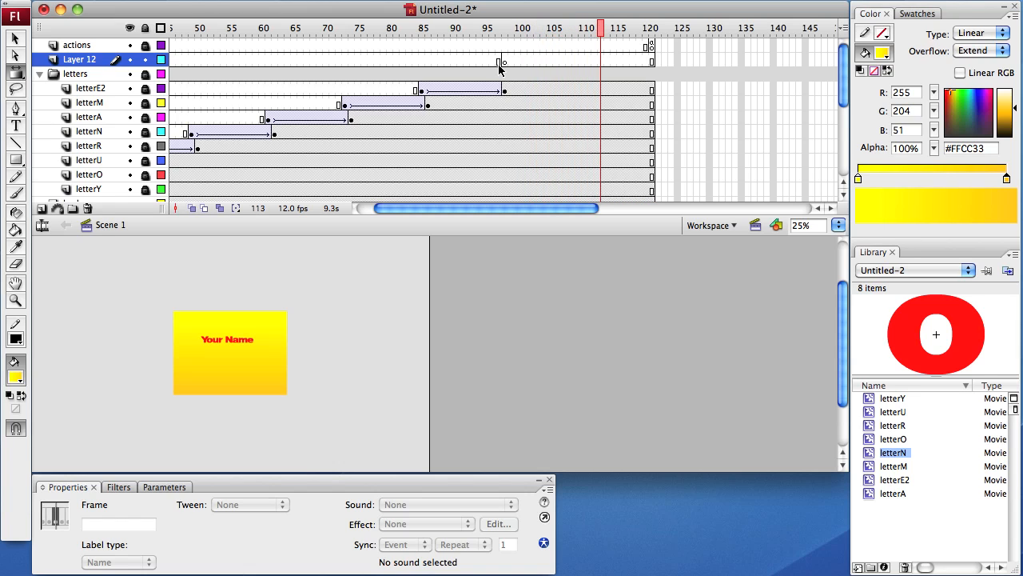
# Draw a thin #FF0000 rectangle about 412 × 6 px under "Your Name" on frame 98 of the new layer, reaching past the stage's left edge.
pyautogui.click(504, 61)
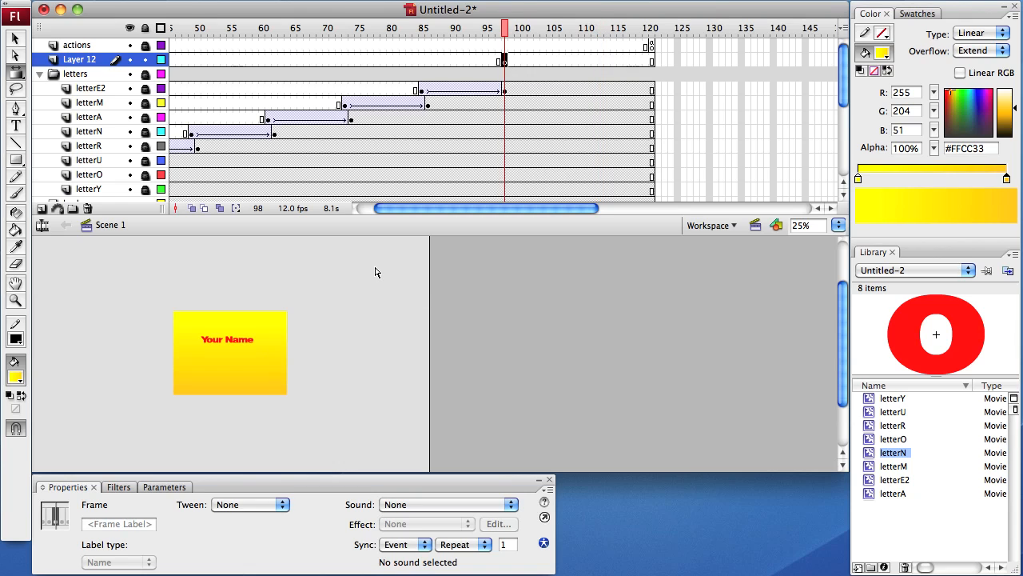
pyautogui.press('super+equal')
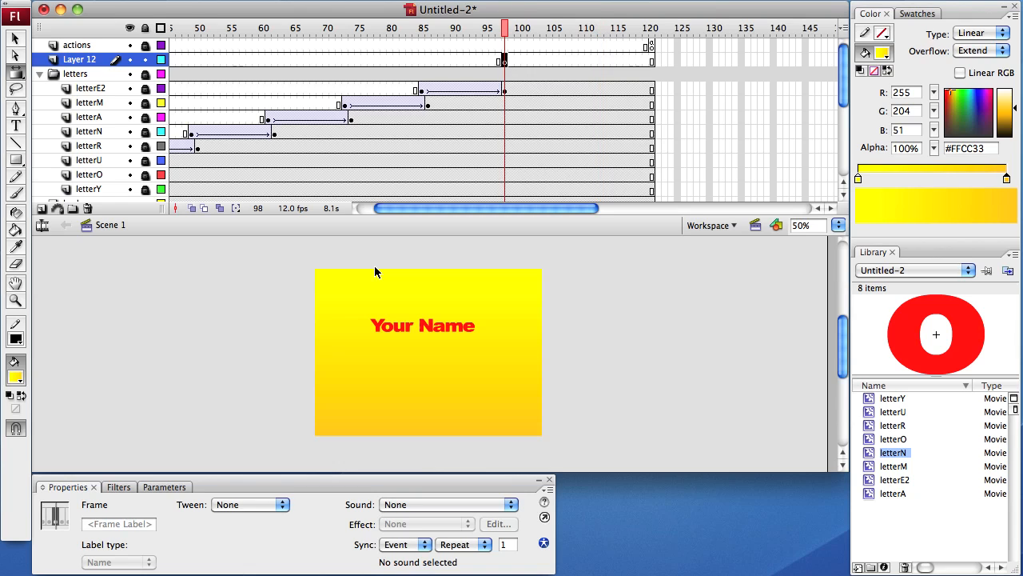
pyautogui.click(16, 159)
pyautogui.click(16, 378)
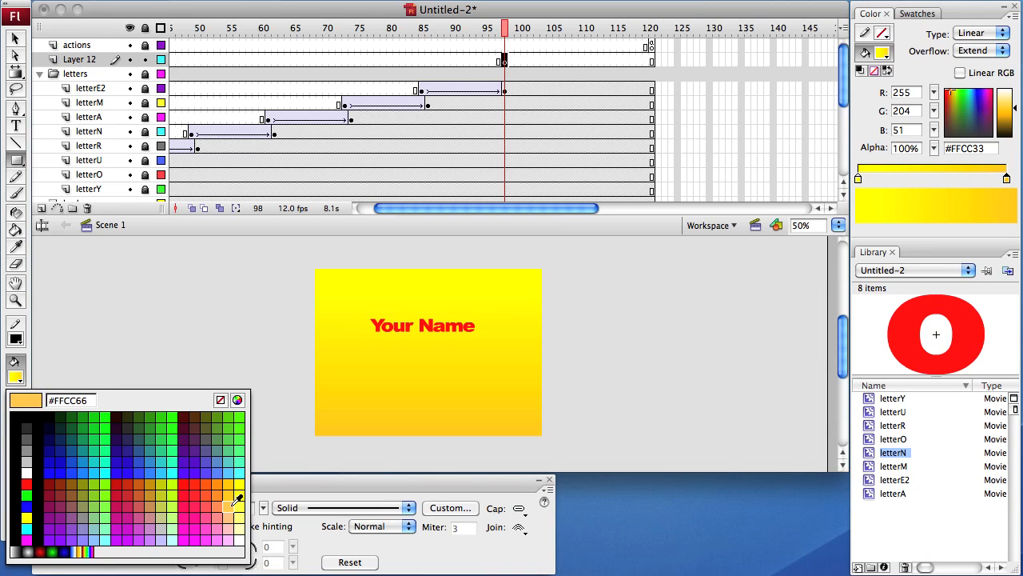
pyautogui.click(184, 483)
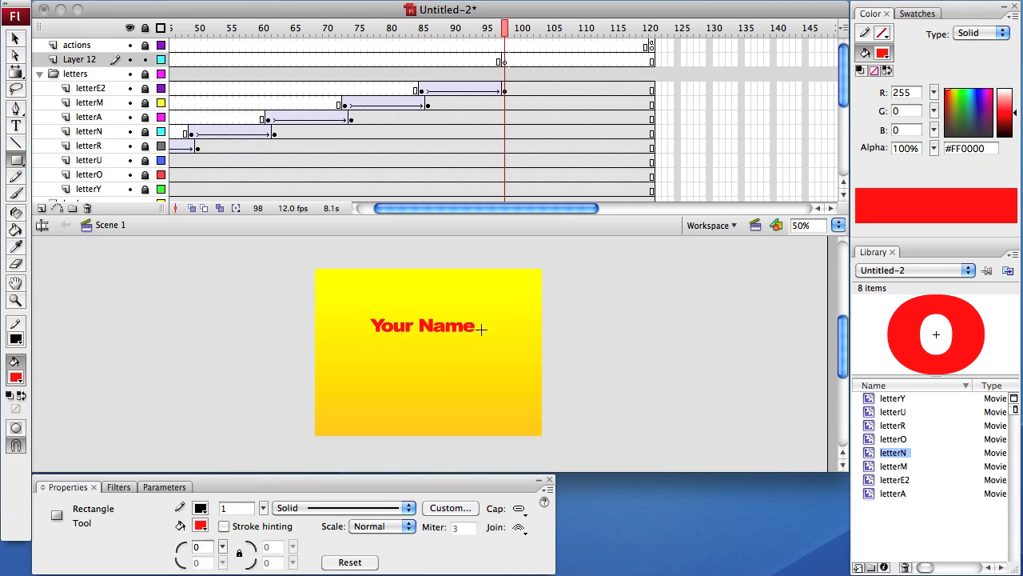
pyautogui.moveTo(474, 336); pyautogui.dragTo(304, 339)
# Lock the background layer and collapse the letters folder.
pyautogui.click(14, 39)
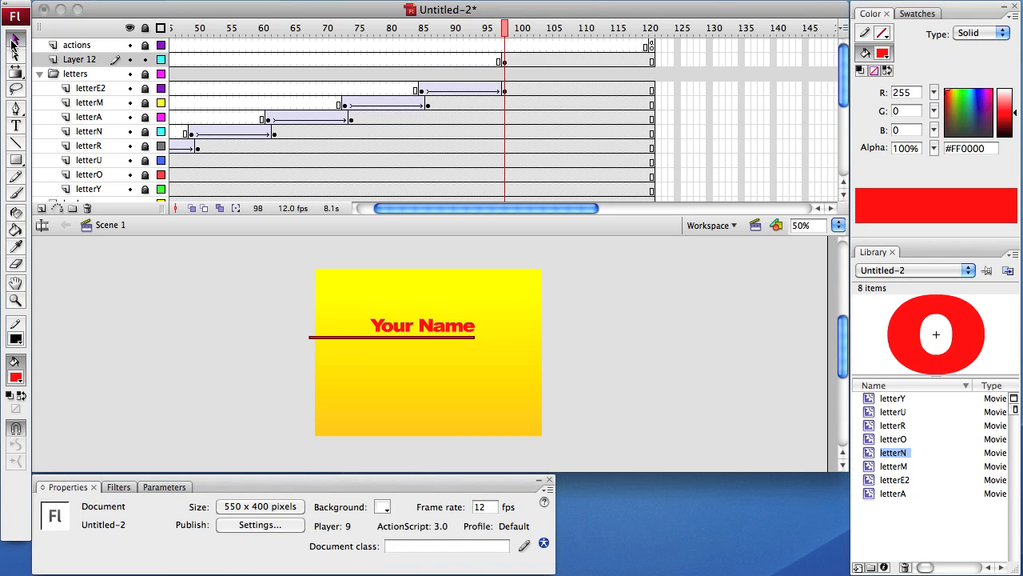
pyautogui.press('super+equal')
pyautogui.press('super+equal')
pyautogui.click(361, 366)
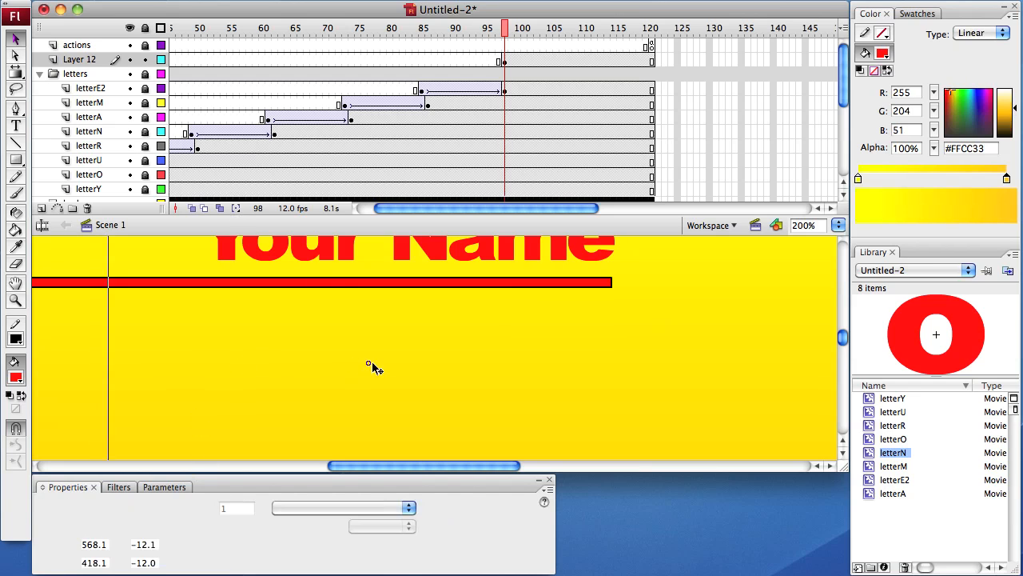
pyautogui.scroll(-1, 285, 125)
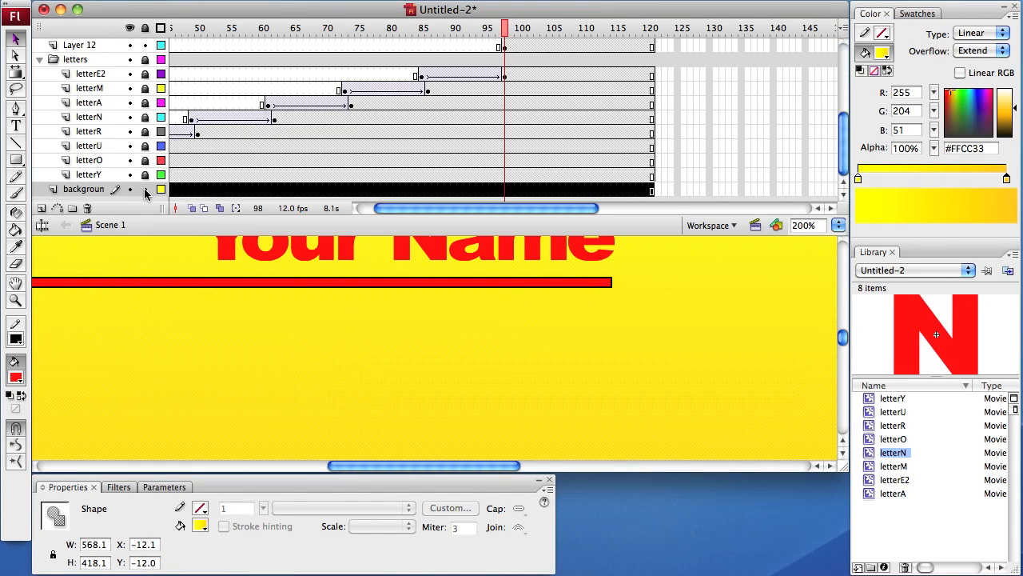
pyautogui.click(144, 190)
pyautogui.moveTo(188, 379); pyautogui.dragTo(388, 408)
pyautogui.click(389, 409)
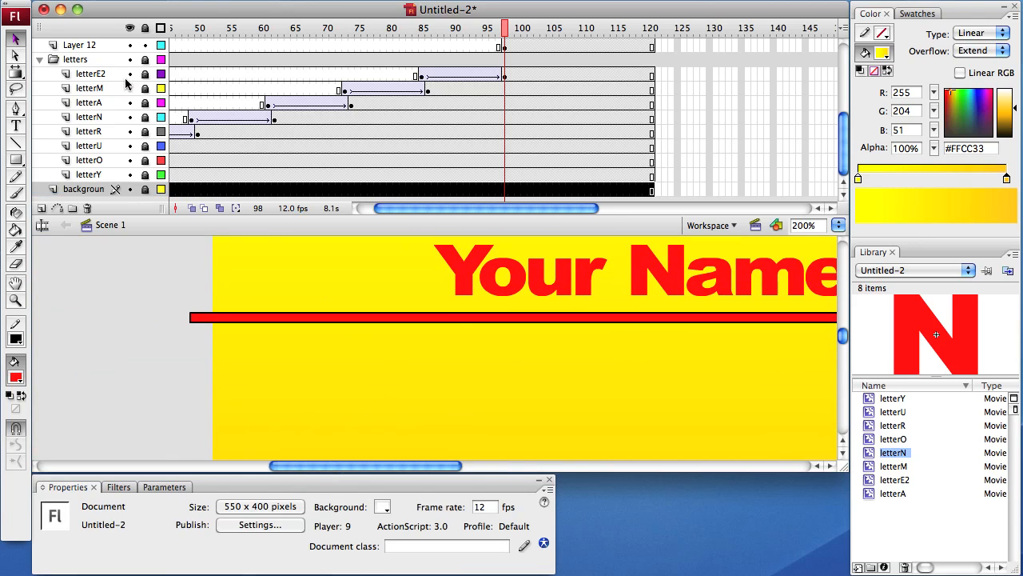
pyautogui.click(39, 59)
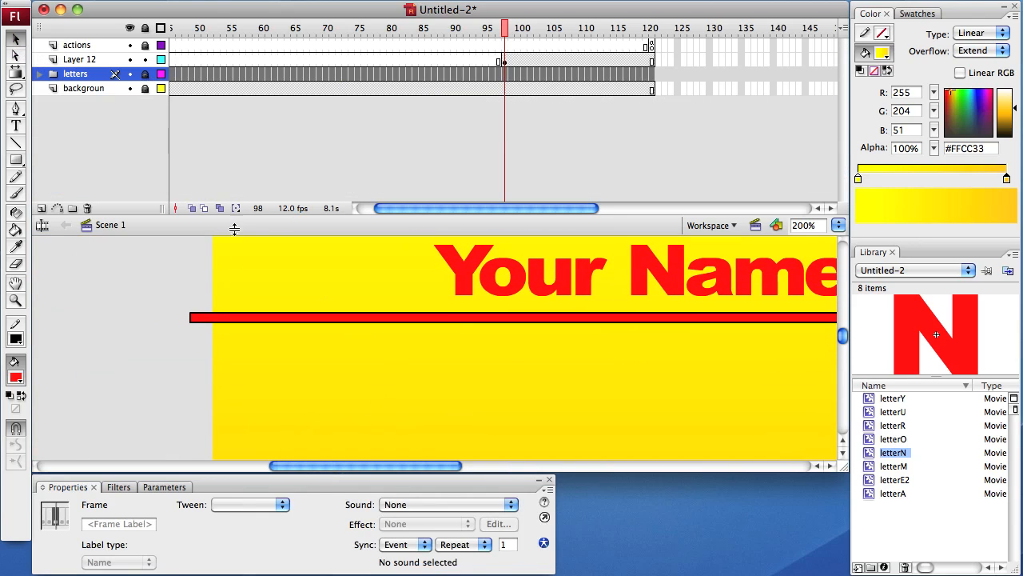
# Delete the black outline of the thin red bar under the name.
pyautogui.click(212, 321)
pyautogui.click(215, 327)
pyautogui.scroll(3, 485, 333)
pyautogui.hscroll(3, 484, 333)
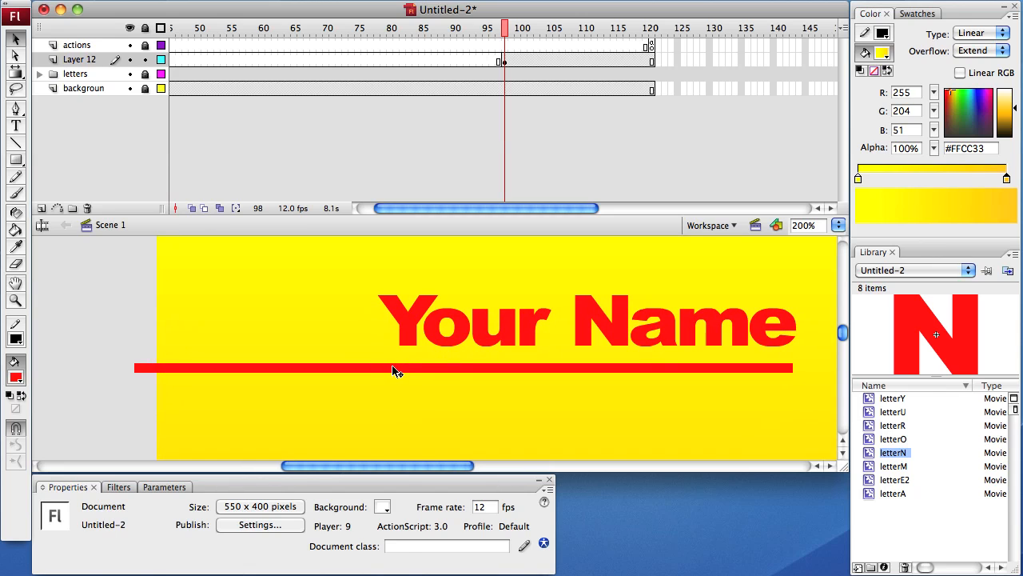
# Convert the red bar to a movie clip symbol named "line".
pyautogui.click(392, 368)
pyautogui.press('F8')
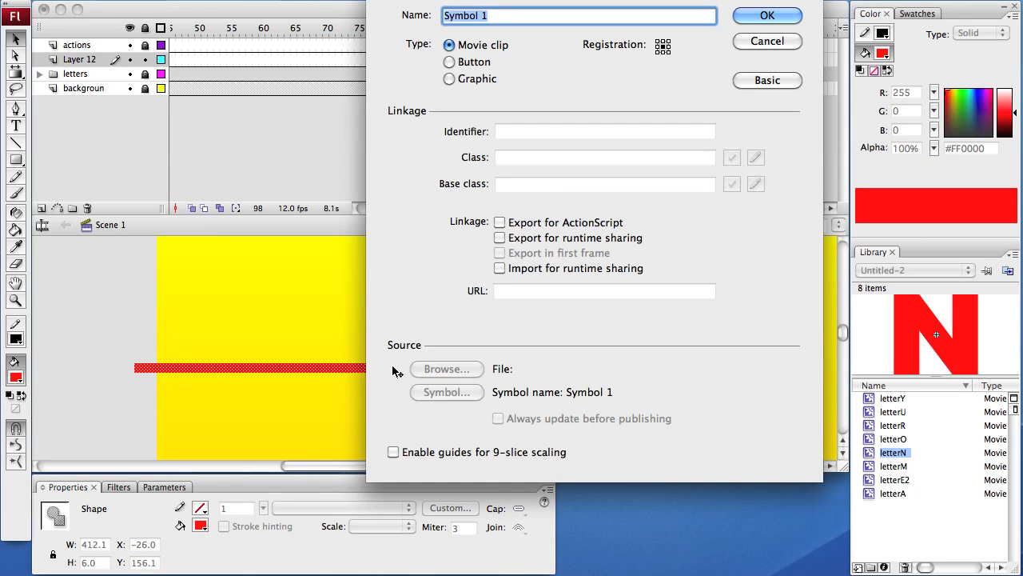
pyautogui.press('BackSpace')
pyautogui.write('line')
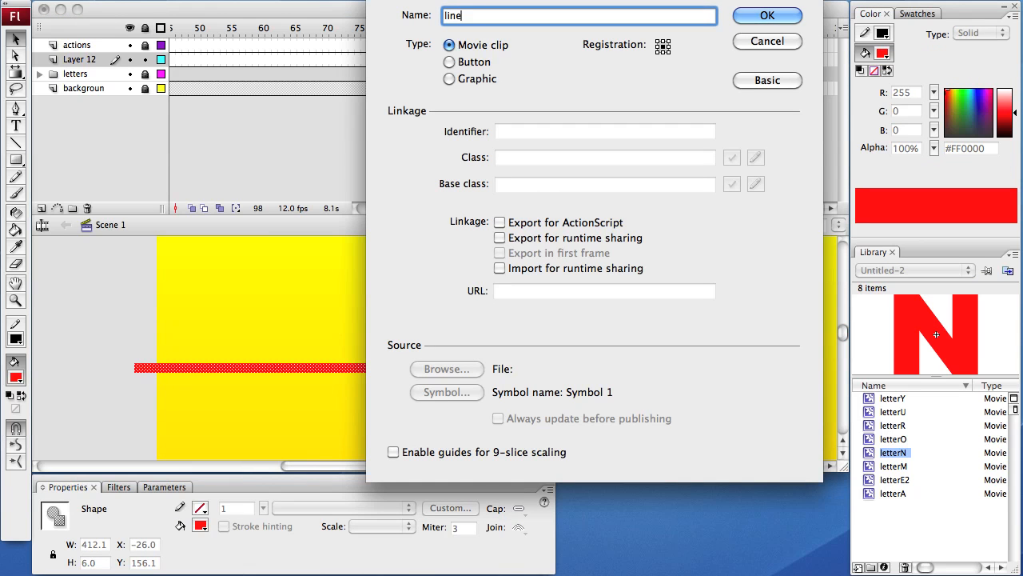
pyautogui.press('Return')
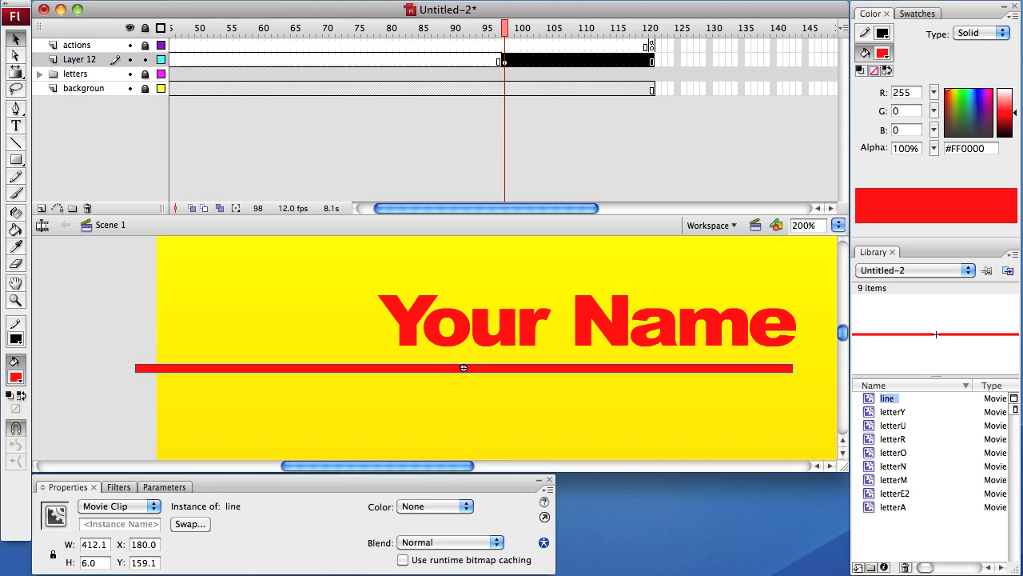
# Insert a keyframe at frame 121 of the line's layer and create a motion tween from frame 98.
pyautogui.click(653, 61)
pyautogui.press('F6')
pyautogui.click(507, 60)
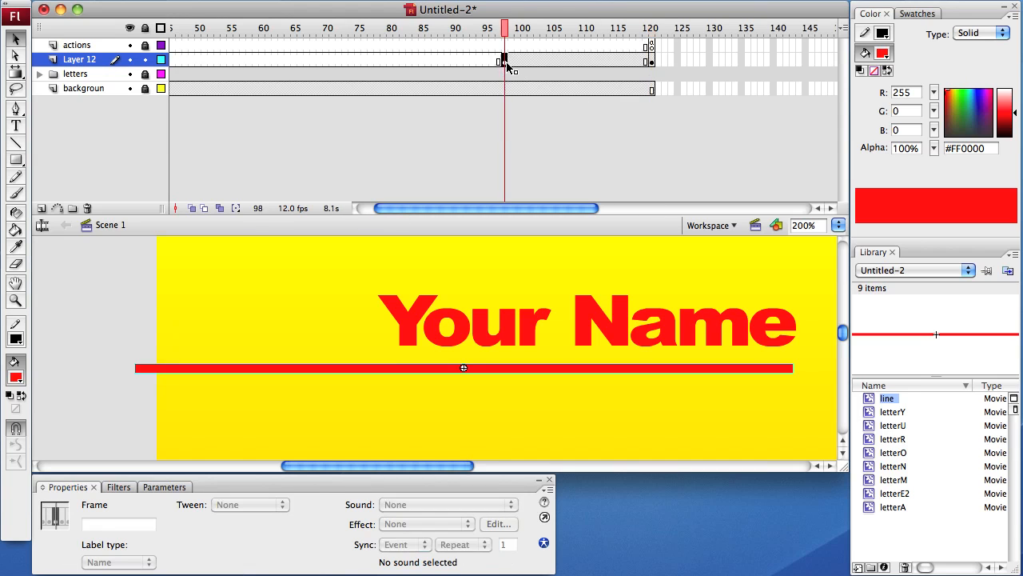
pyautogui.rightClick(506, 62)
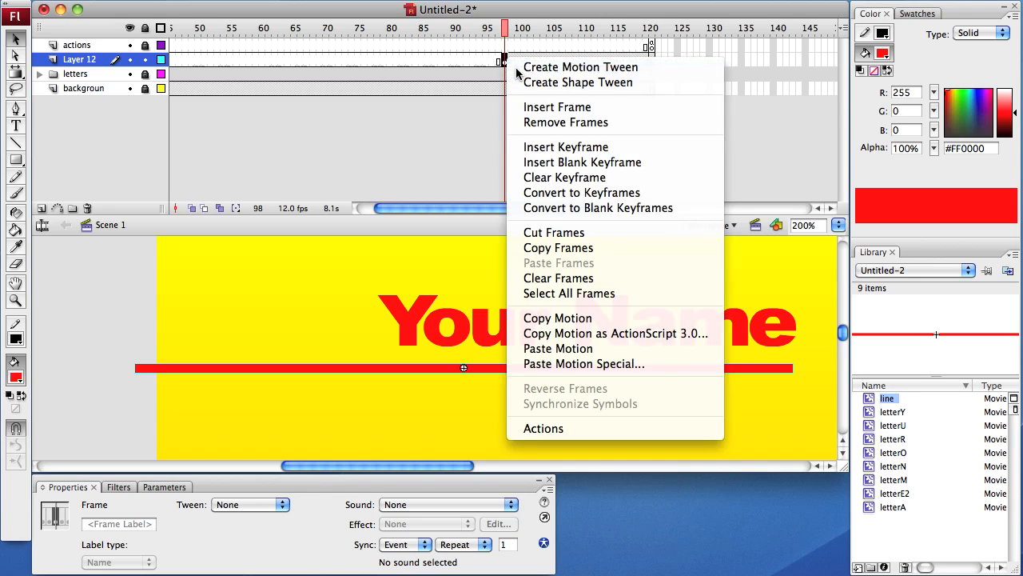
pyautogui.click(564, 65)
# Move the line horizontally off the stage's left side on frame 98 and test the movie.
pyautogui.moveTo(769, 368); pyautogui.dragTo(140, 366)
pyautogui.press('super+Return')
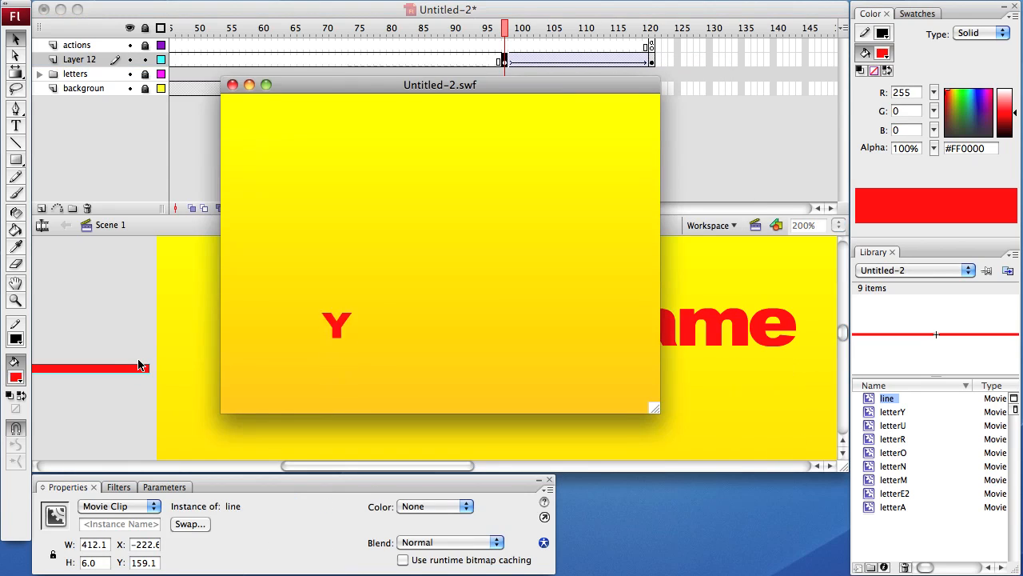